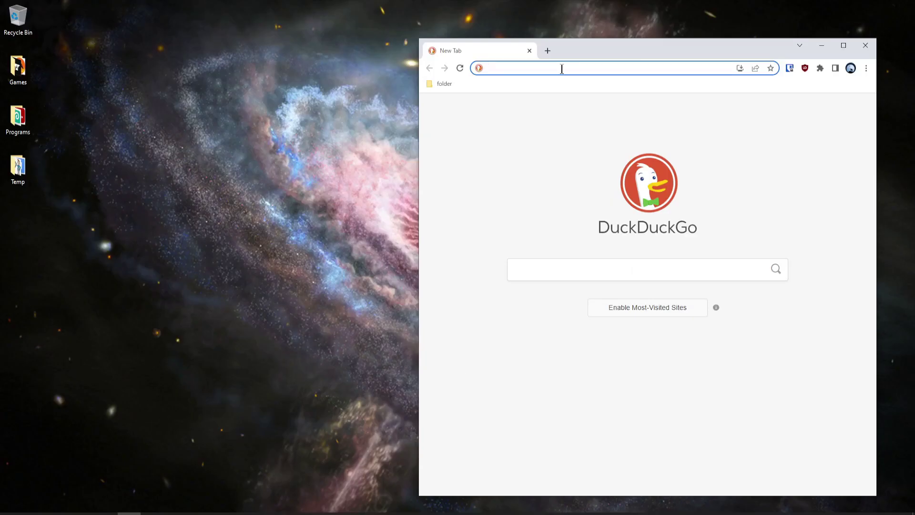
Run a 'brave browser' search from Chrome's address bar
type("br")
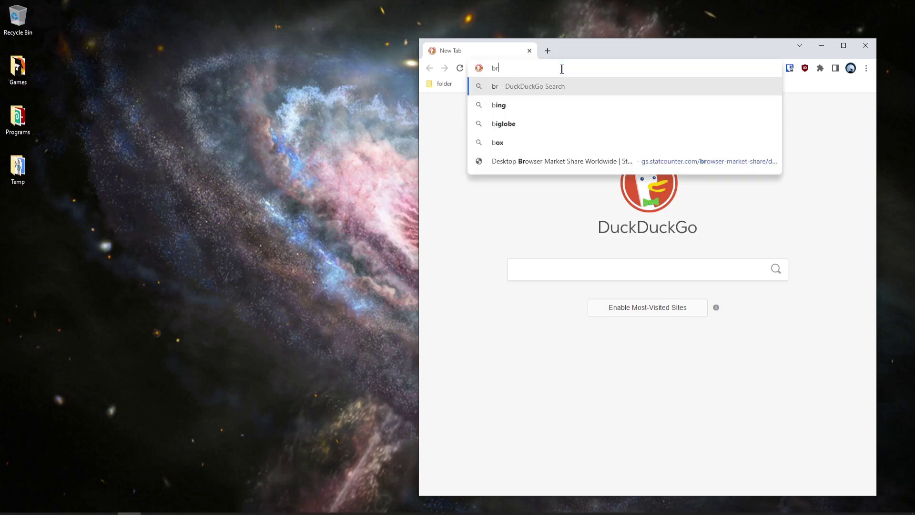
type("ave browser")
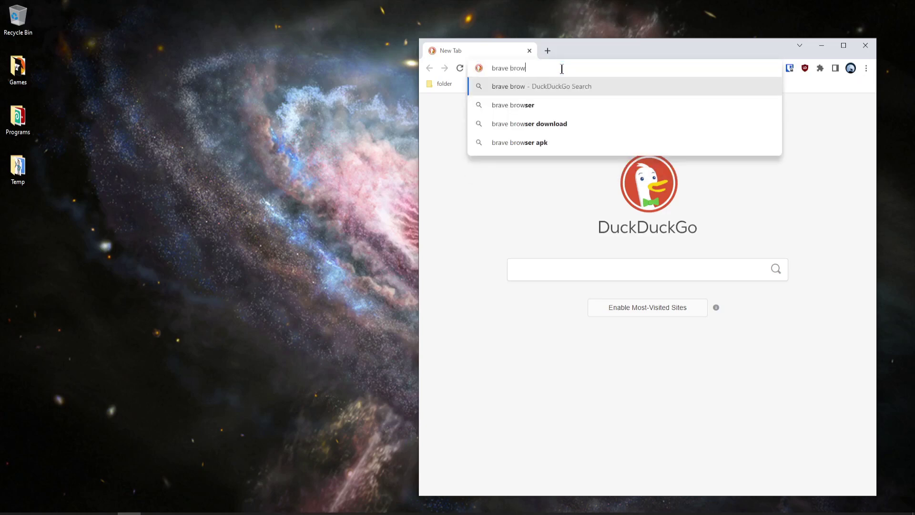
key("Return")
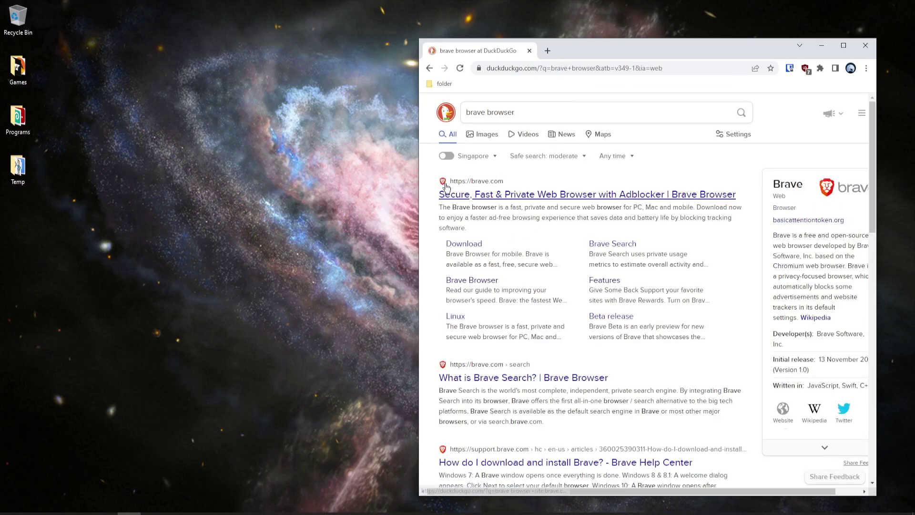
Open brave.com, download Brave, and launch the installer from the download bubble
left_click(603, 195)
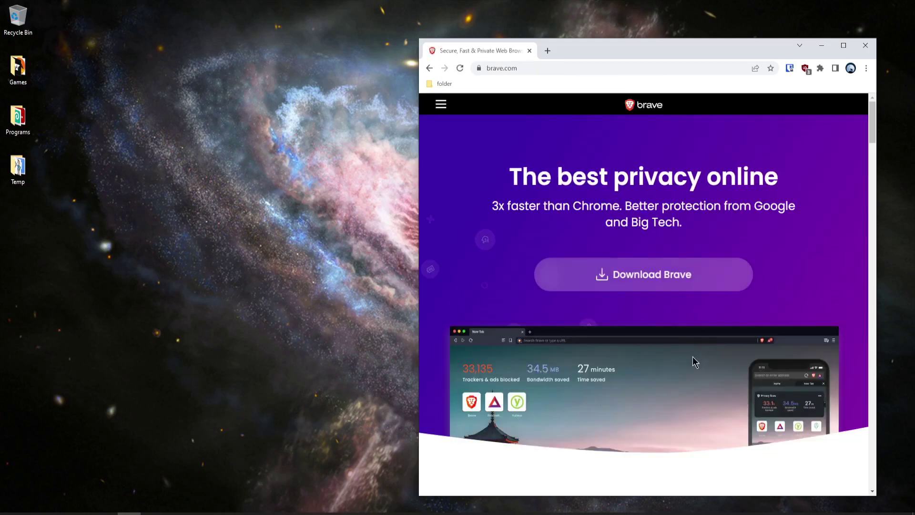
left_click(626, 279)
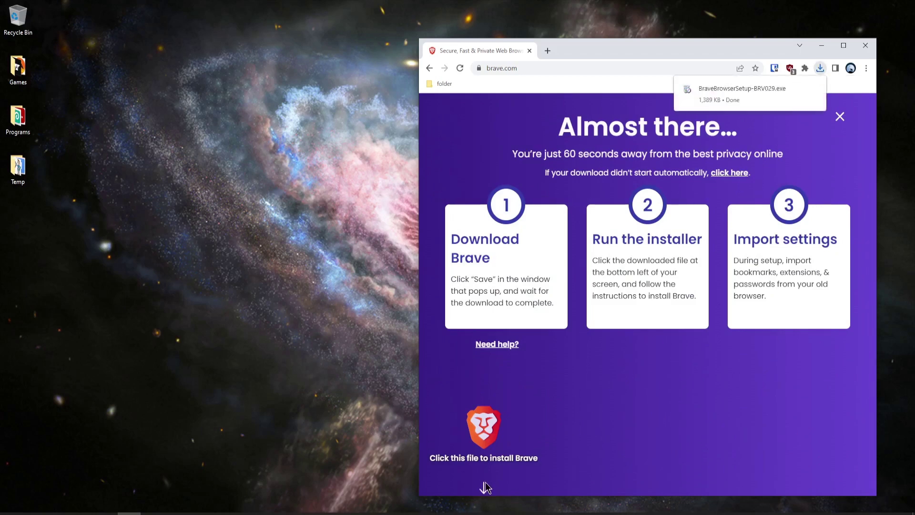
left_click(751, 90)
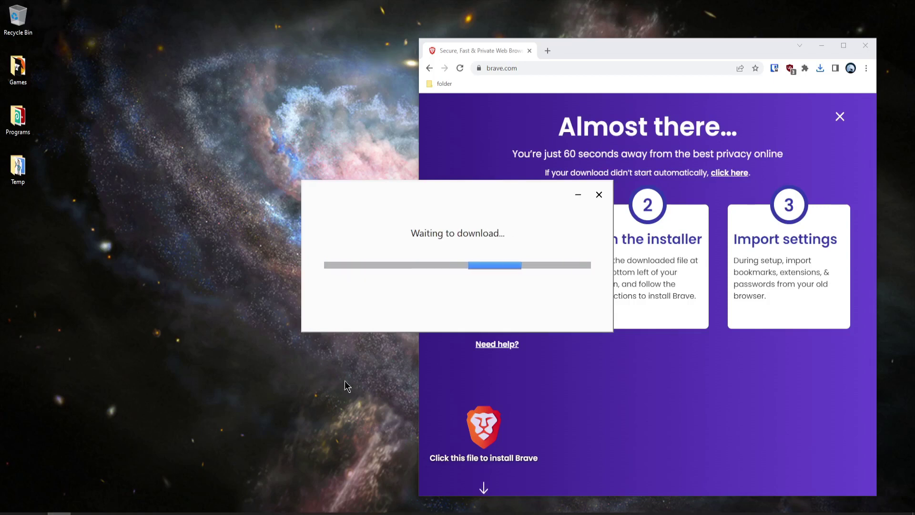
Check the Brave installer in File Explorer's Downloads folder, then close the window
key("super+e")
left_click(98, 215)
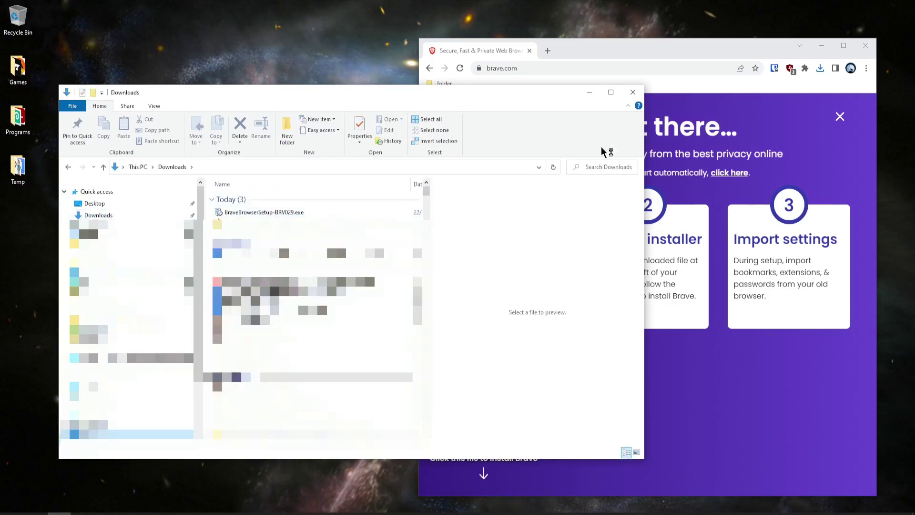
left_click(631, 92)
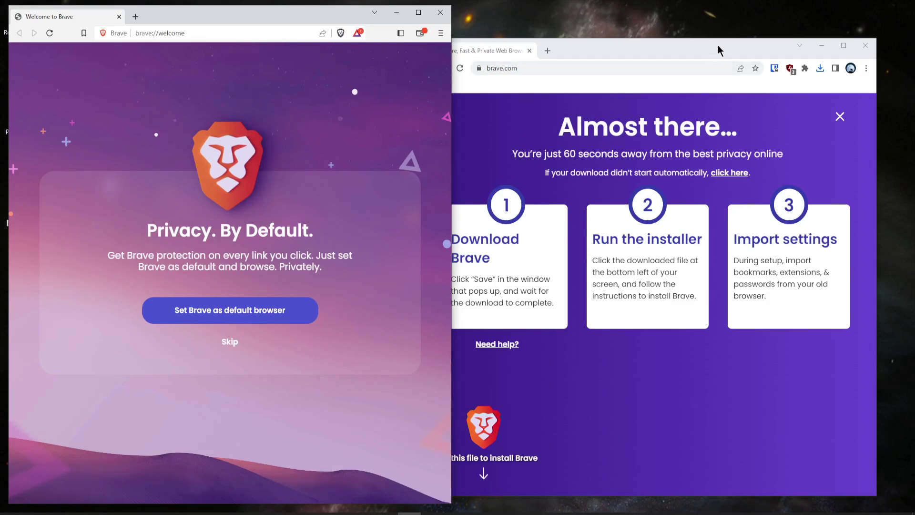
Close Chrome, maximize Brave, and set Brave as the default browser
left_click(865, 46)
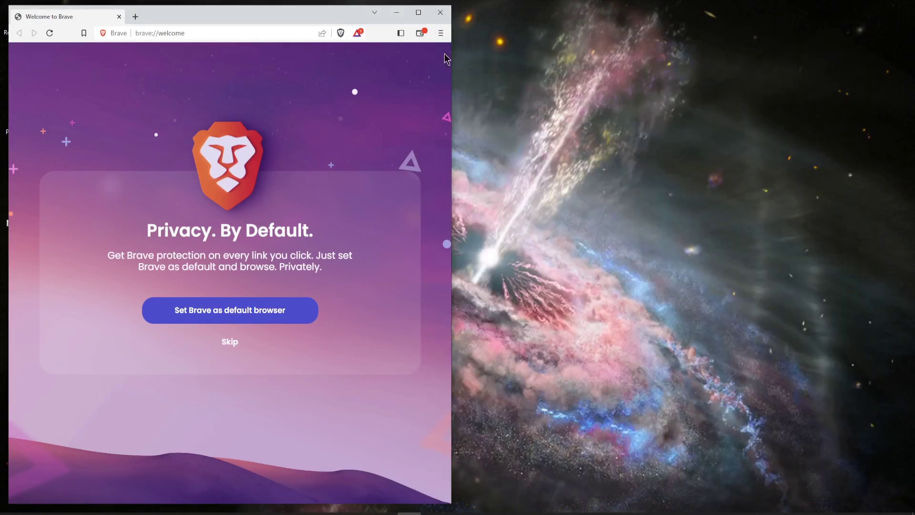
left_click(419, 13)
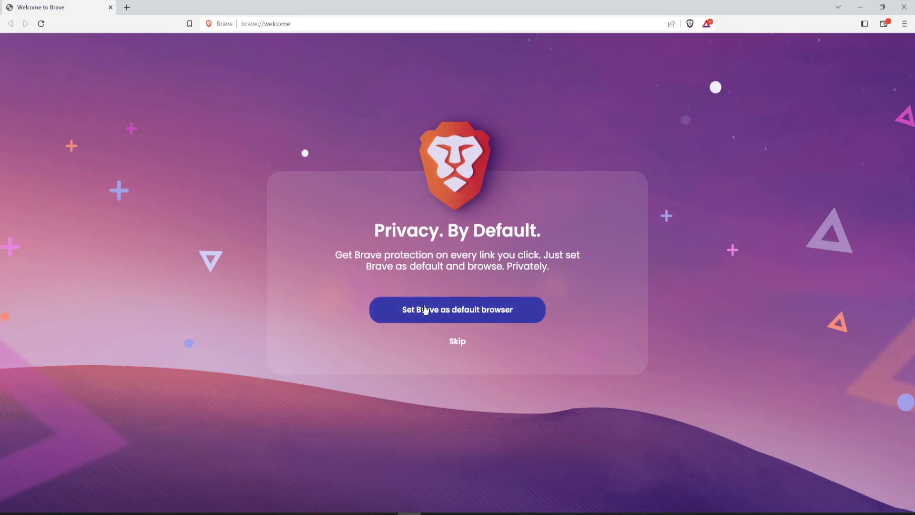
left_click(466, 313)
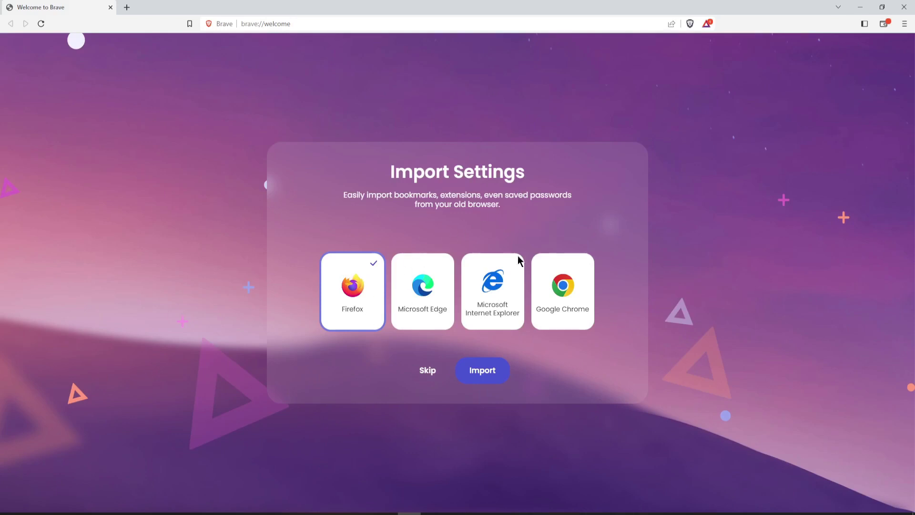
Skip settings import, opt out of crash reports and product insights, and finish setup
left_click(428, 371)
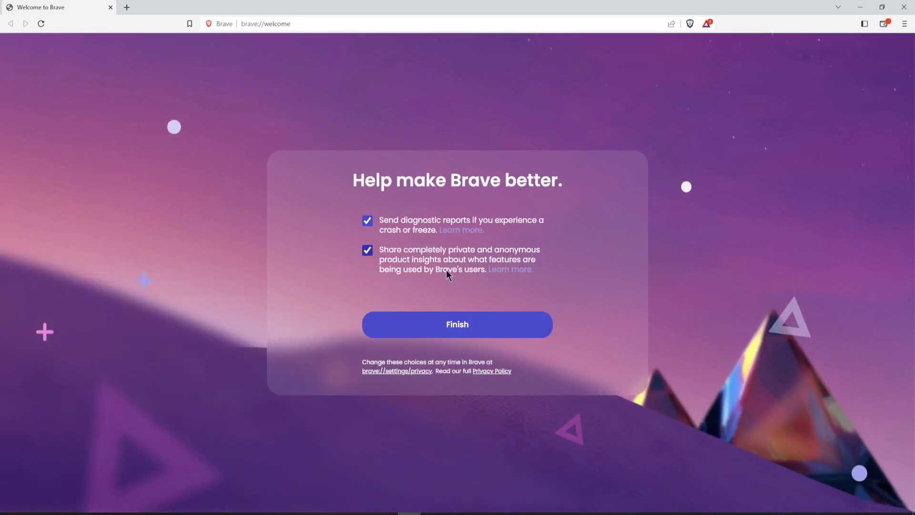
left_click(367, 222)
left_click(367, 251)
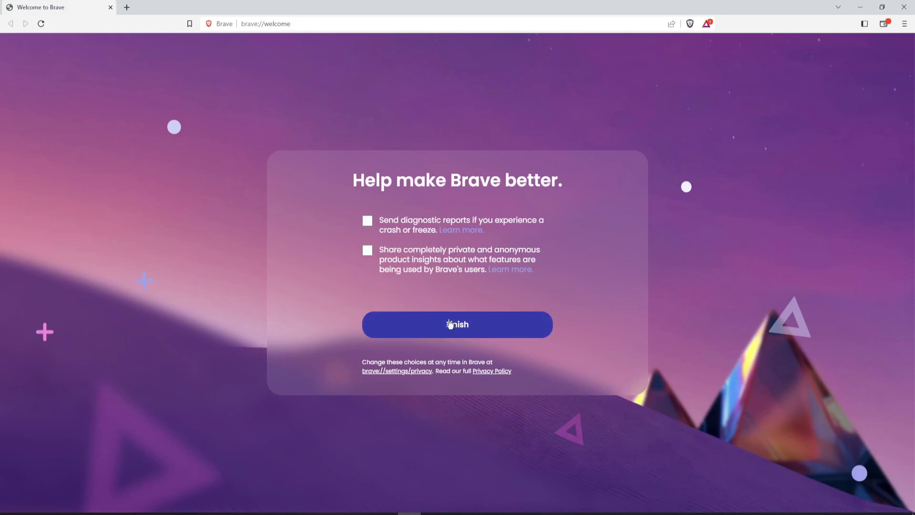
left_click(480, 329)
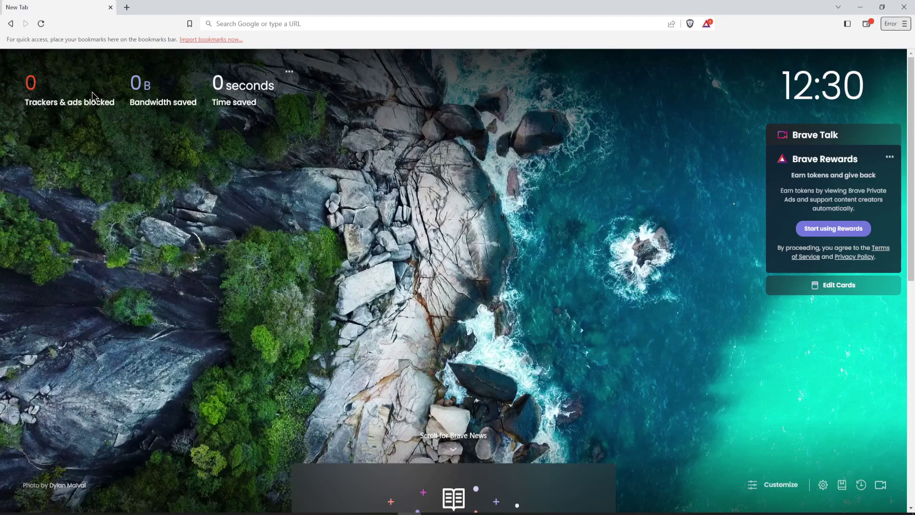
Search for 'Funny dogs' from Brave's address bar, then bring up the main menu for Settings
left_click(344, 24)
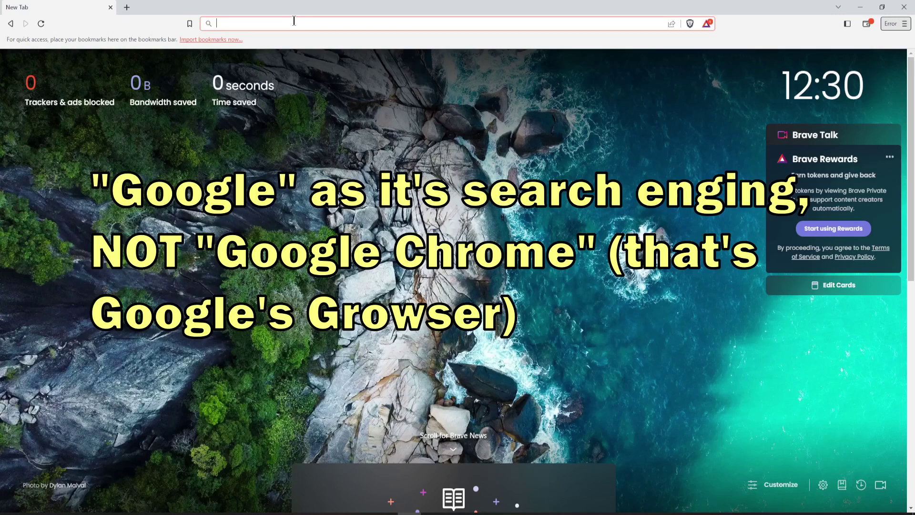
type("Funny dog")
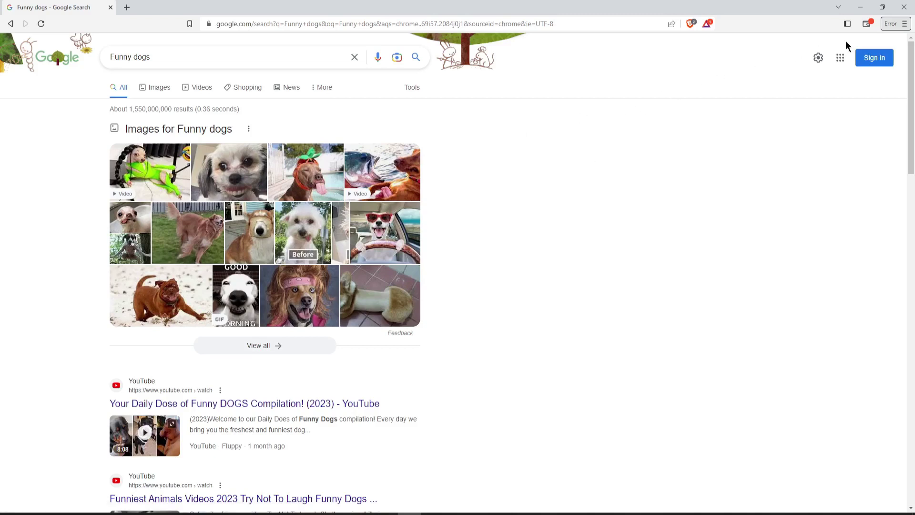
left_click(906, 27)
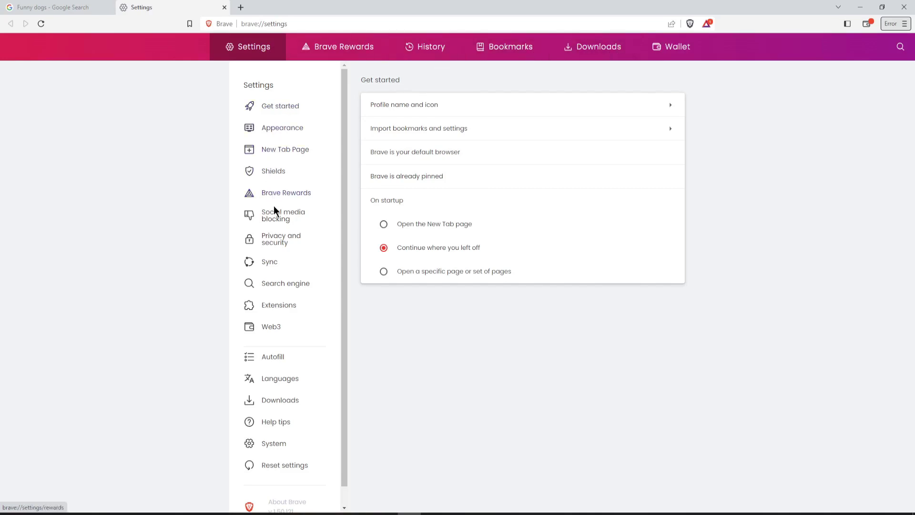
Turn off the daily usage ping in Privacy and security settings
left_click(275, 245)
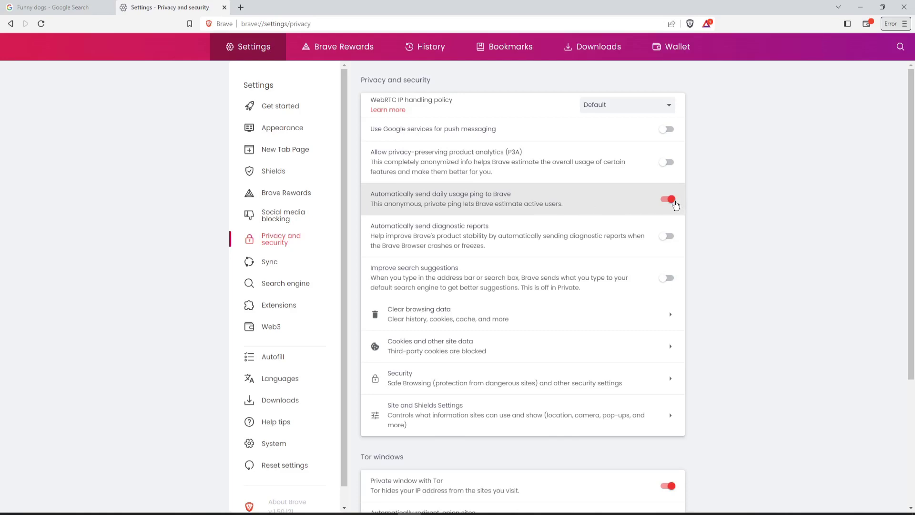
left_click(674, 201)
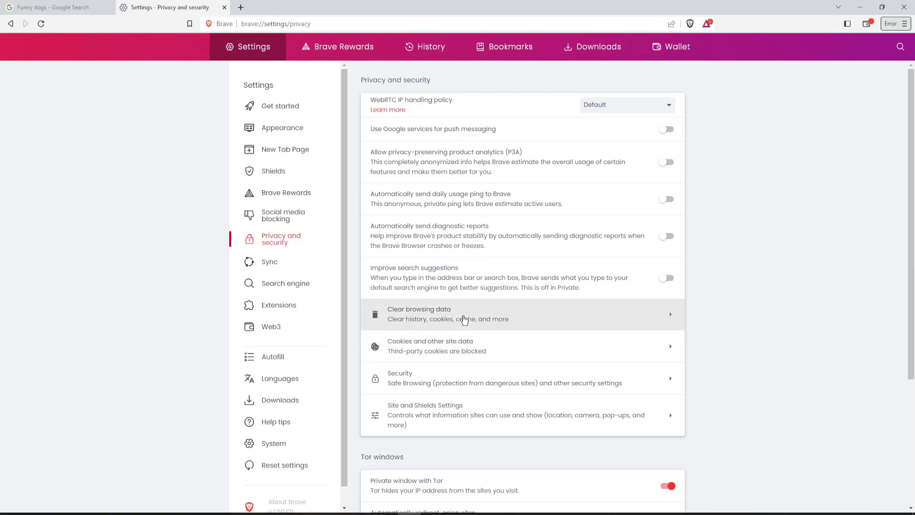
scroll(466, 379, "down", 1)
scroll(471, 329, "down", 3)
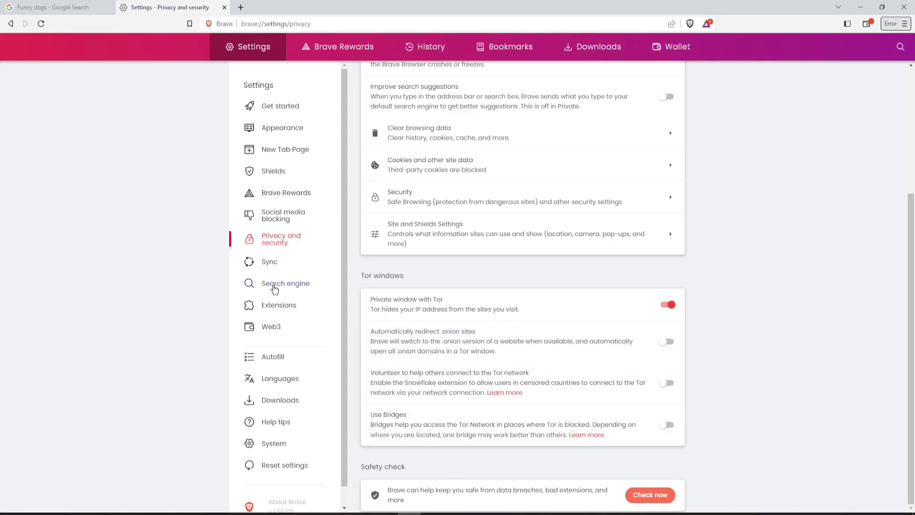
Make DuckDuckGo the normal-window search engine
left_click(274, 286)
left_click(630, 112)
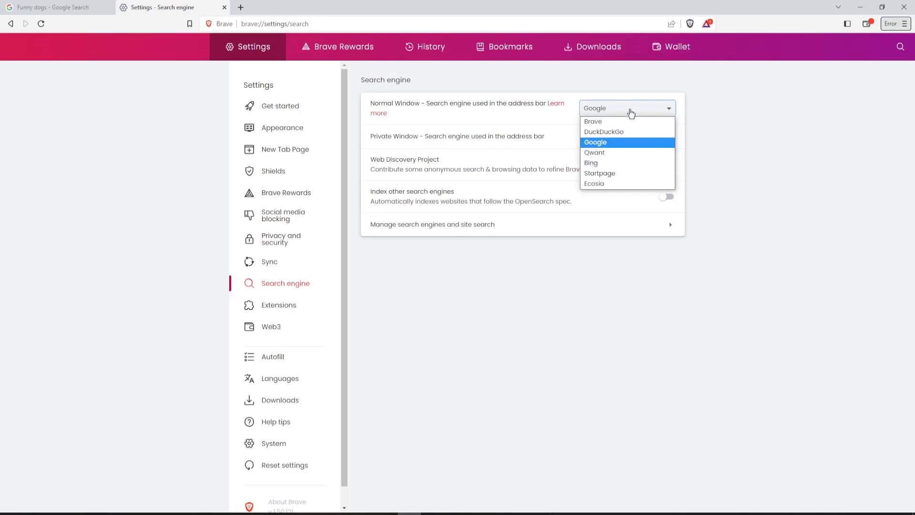
left_click(643, 133)
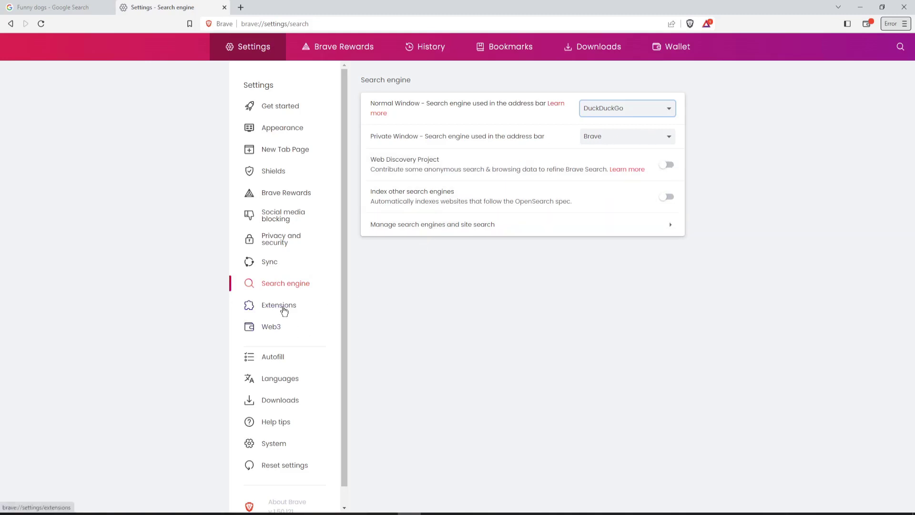
Disable the Hangouts and WebTorrent extension components
left_click(284, 309)
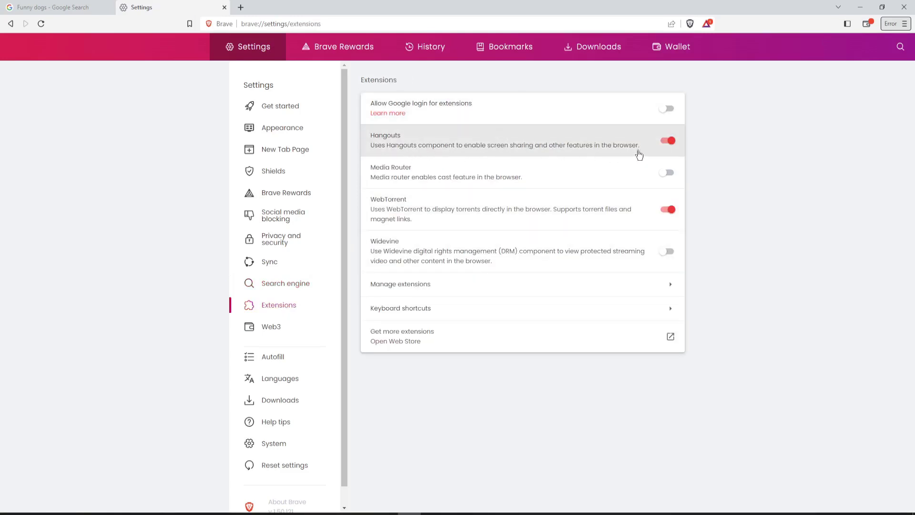
left_click(669, 141)
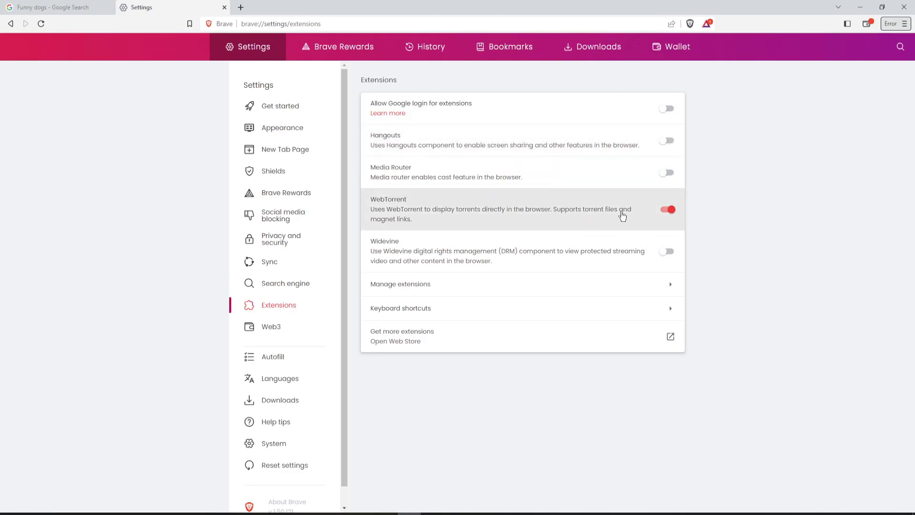
left_click(672, 210)
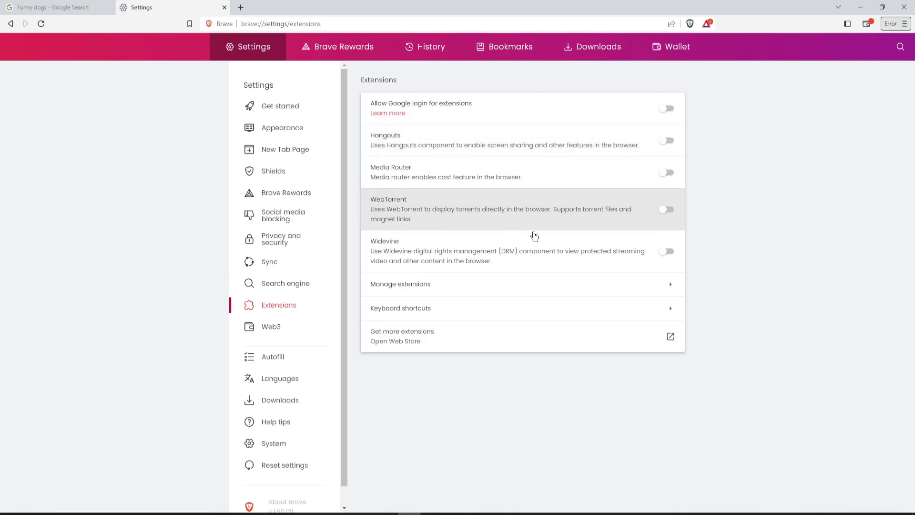
Return to the search results tab and search for 'funny cats'
left_click(223, 7)
left_click(241, 23)
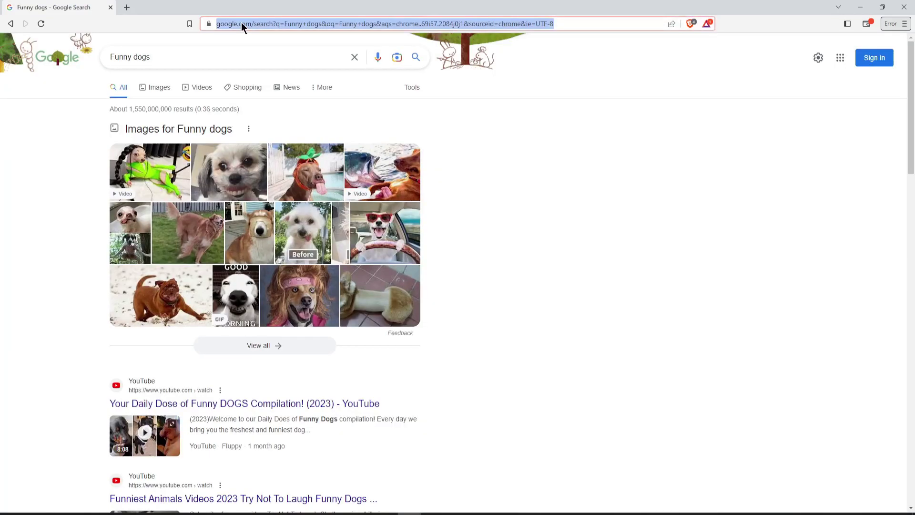
type("funny")
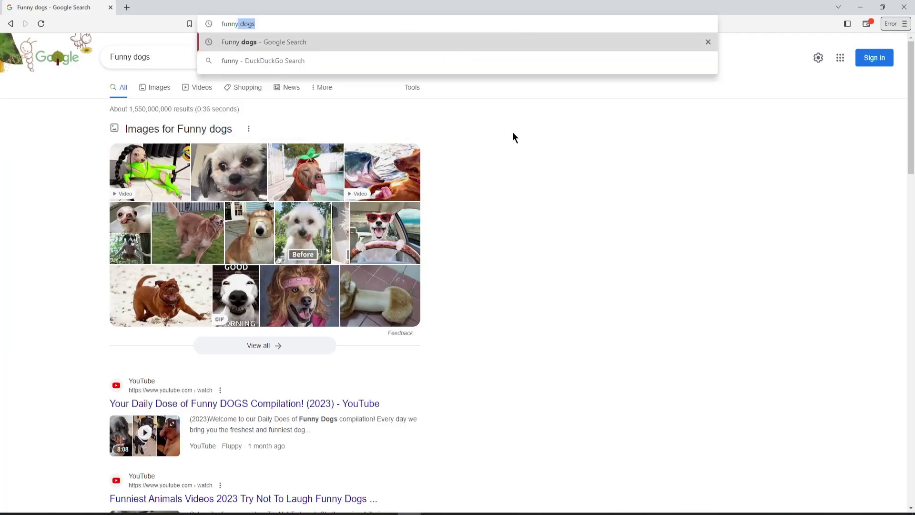
type(" cats")
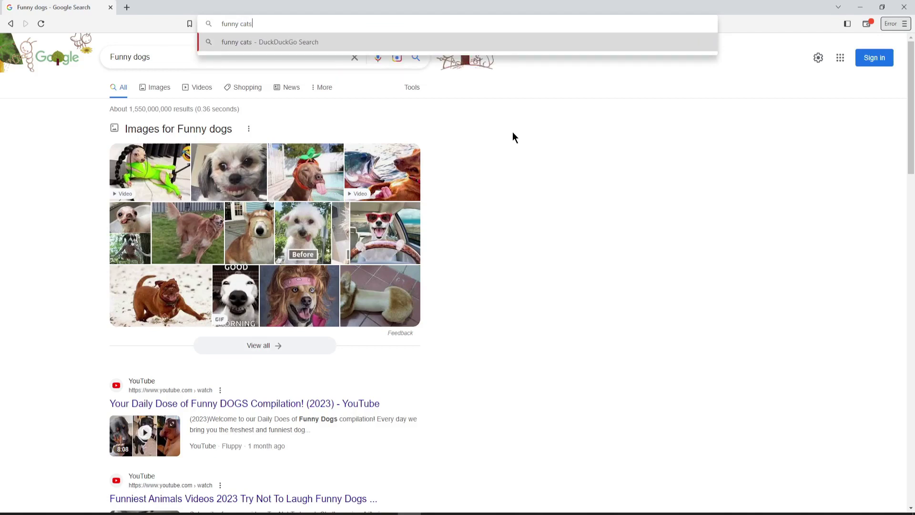
key("Return")
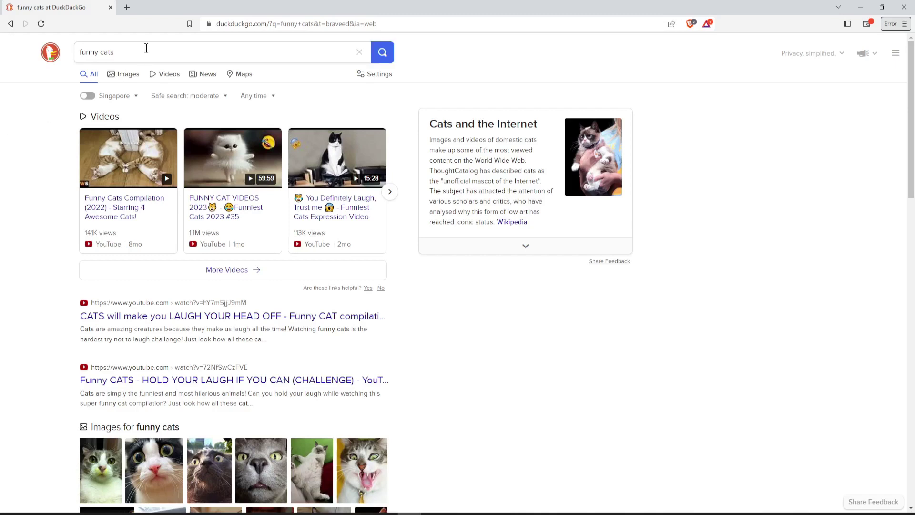
Replace the query with 'ublock origin' and run the search
left_click_drag(146, 48, 72, 54)
type("ublo")
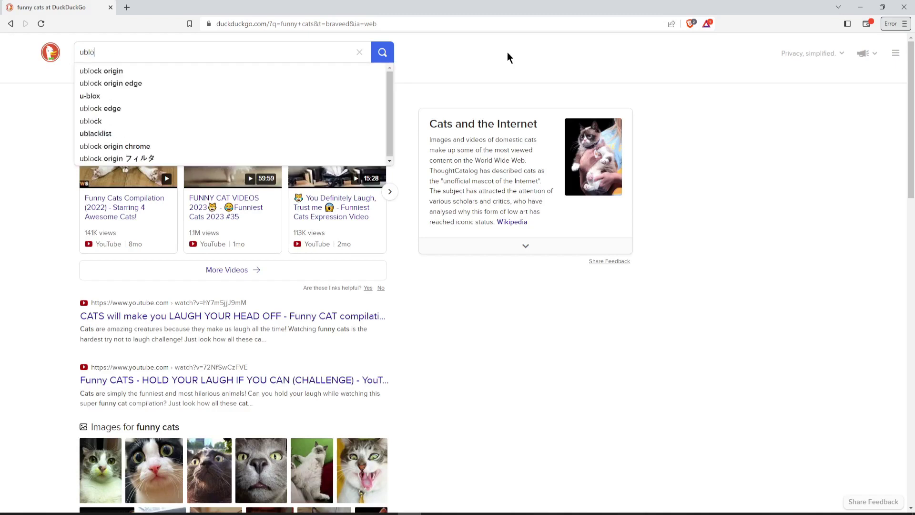
type("ck origin")
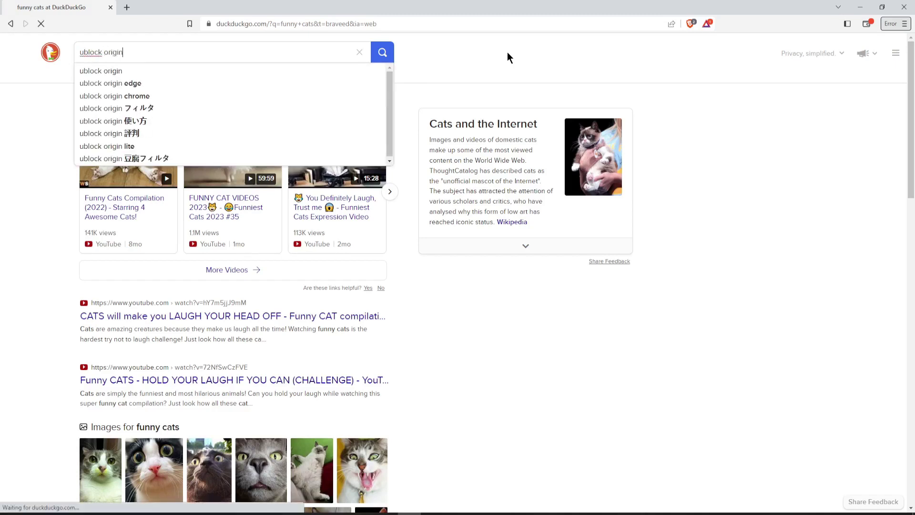
key("Return")
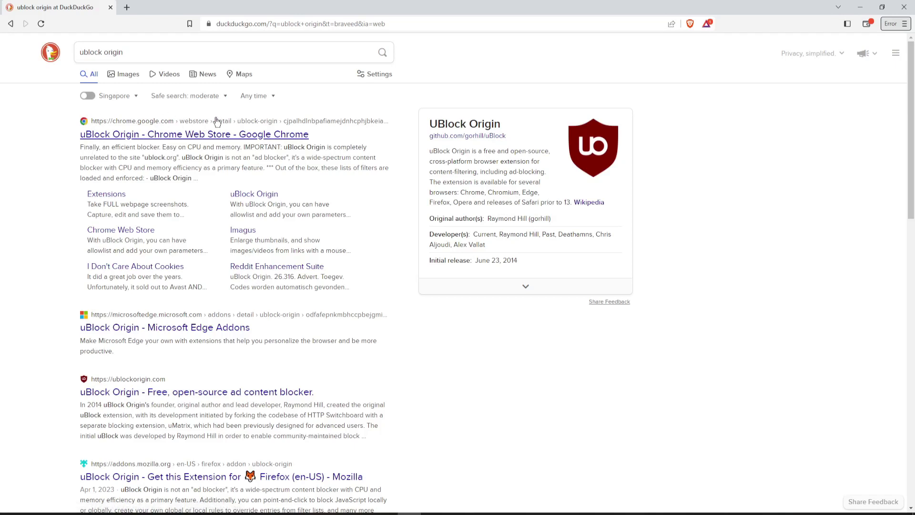
Open the 'uBlock Origin - Chrome Web Store' result and scroll through its details
left_click(113, 141)
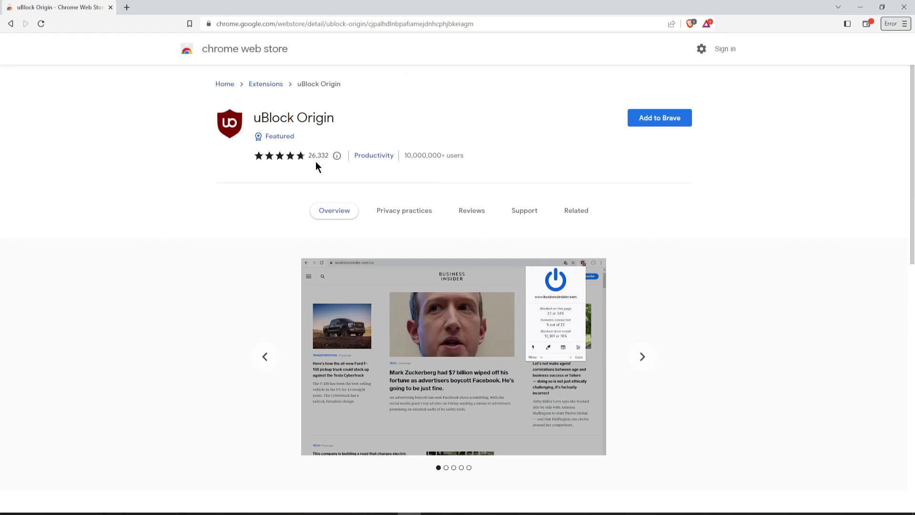
mouse_move(242, 137)
scroll(280, 216, "down", 6)
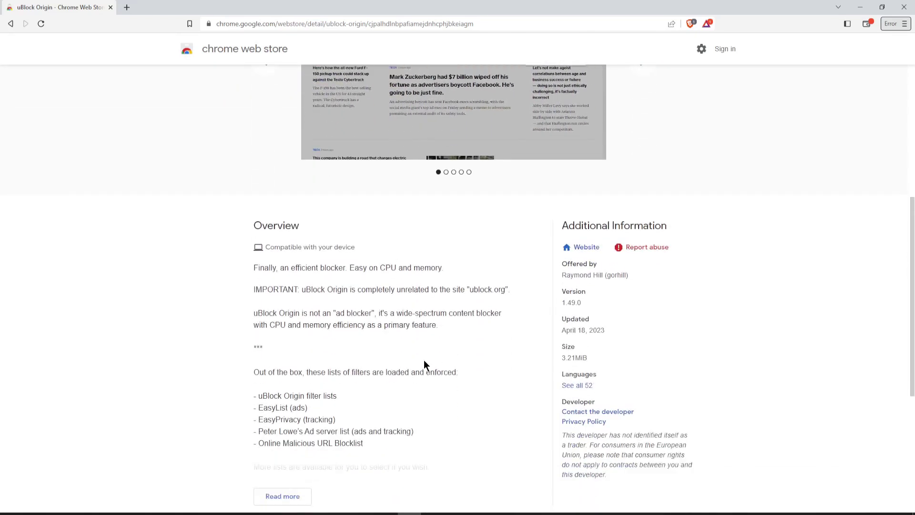
scroll(421, 360, "up", 5)
Review the Privacy practices tab, then return to the Overview
left_click(399, 164)
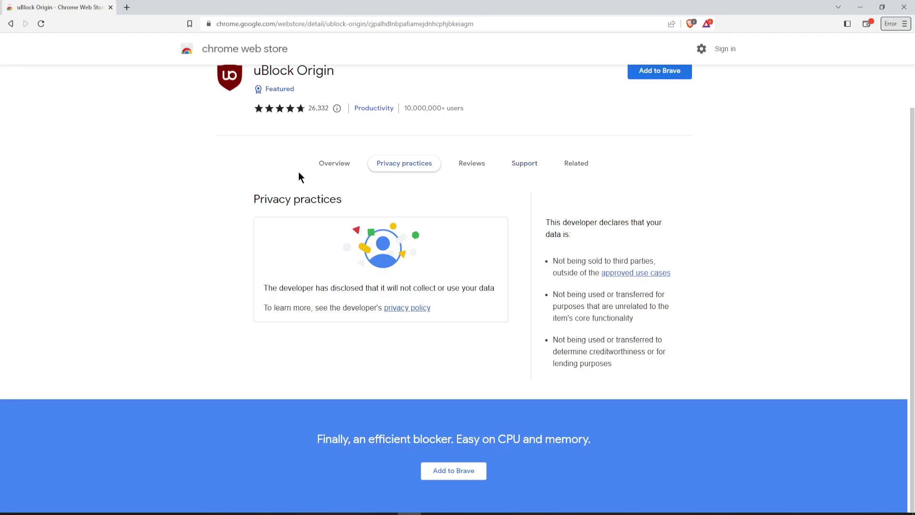
left_click(326, 168)
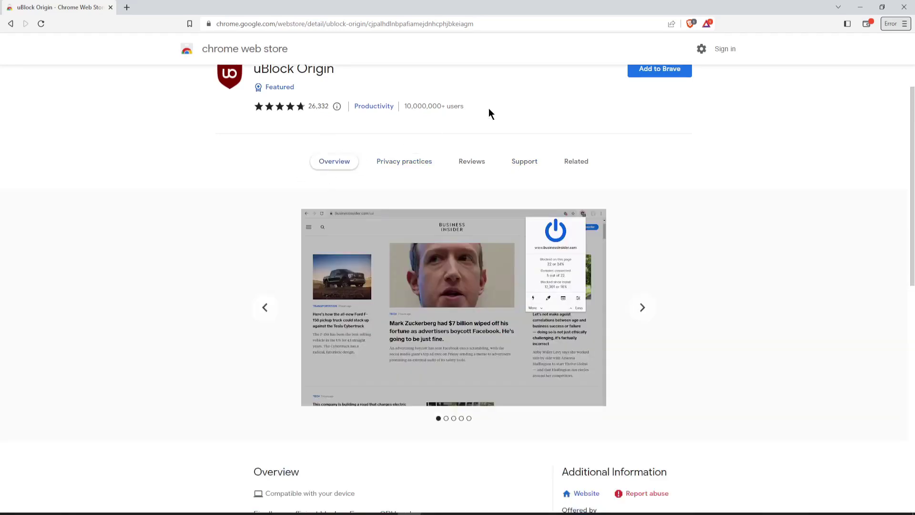
scroll(708, 177, "up", 1)
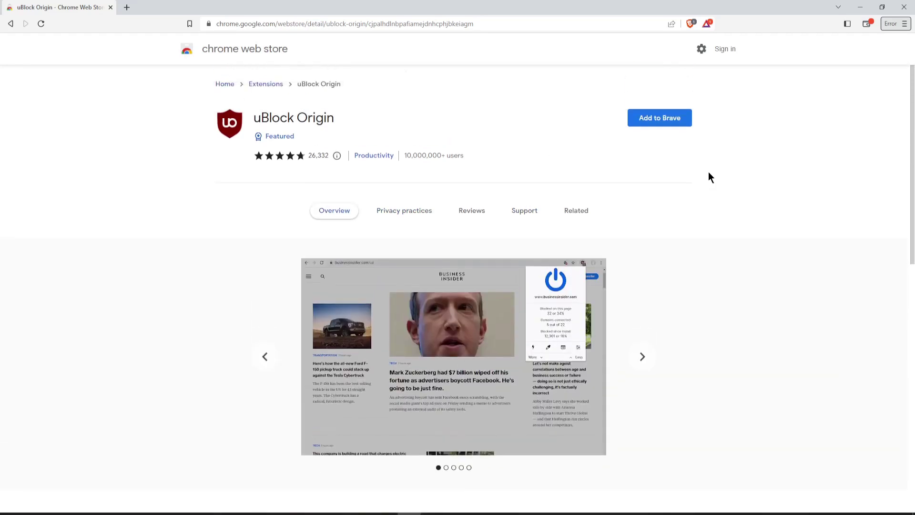
Add uBlock Origin to Brave, confirm Add extension, and dismiss the added notice
left_click(652, 118)
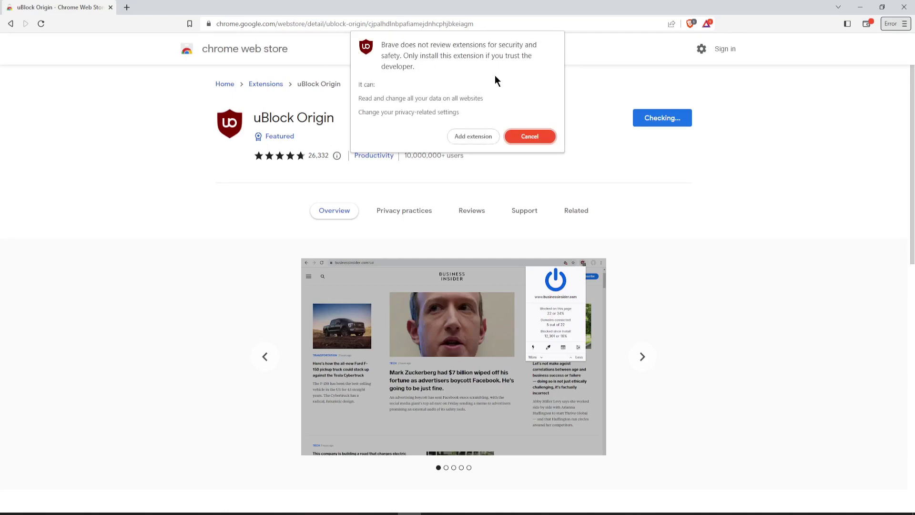
left_click(473, 136)
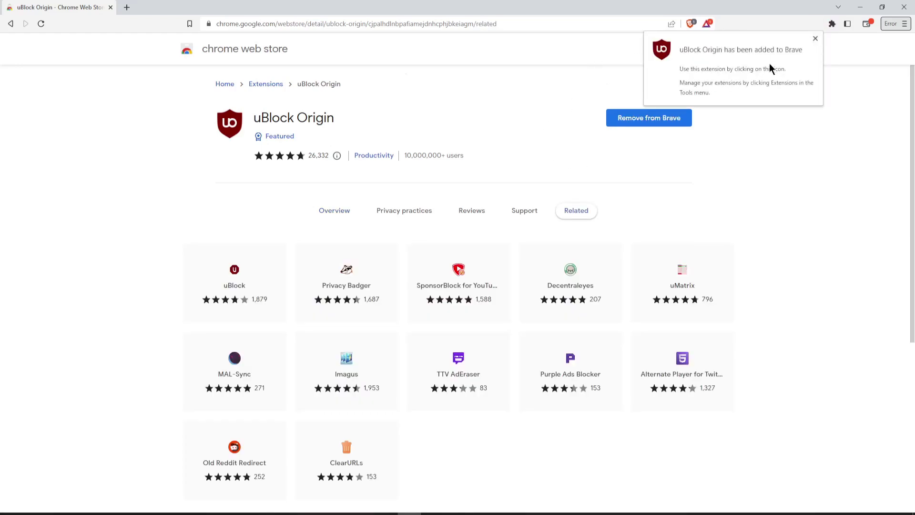
left_click(815, 41)
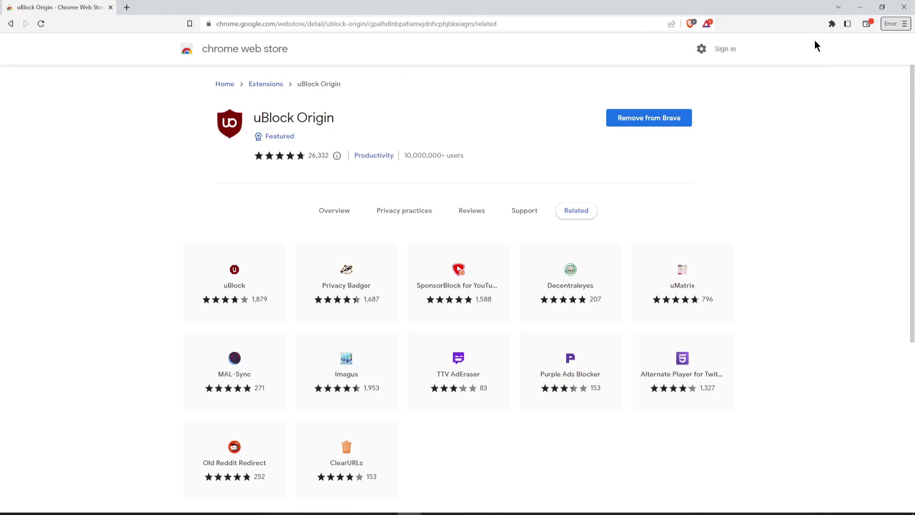
Open a new tab and enter 'nine news' to reach 9news.com.au
left_click(367, 24)
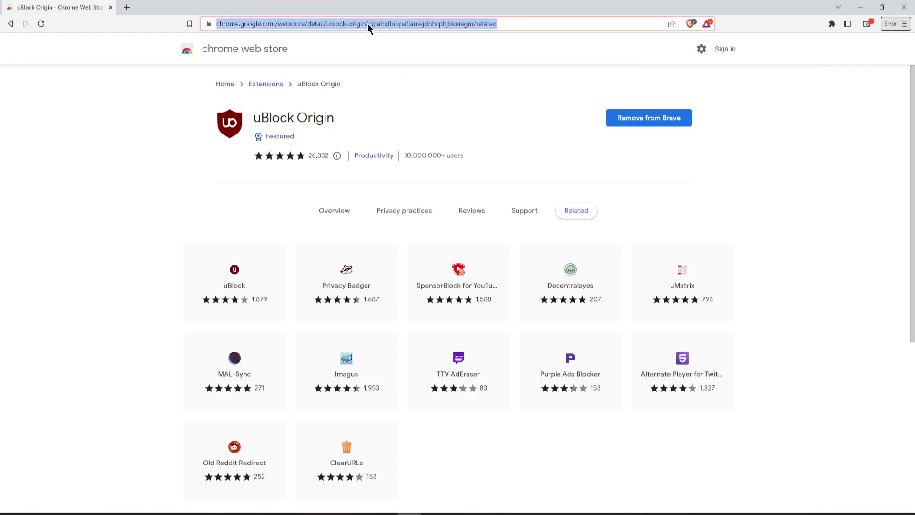
left_click(128, 8)
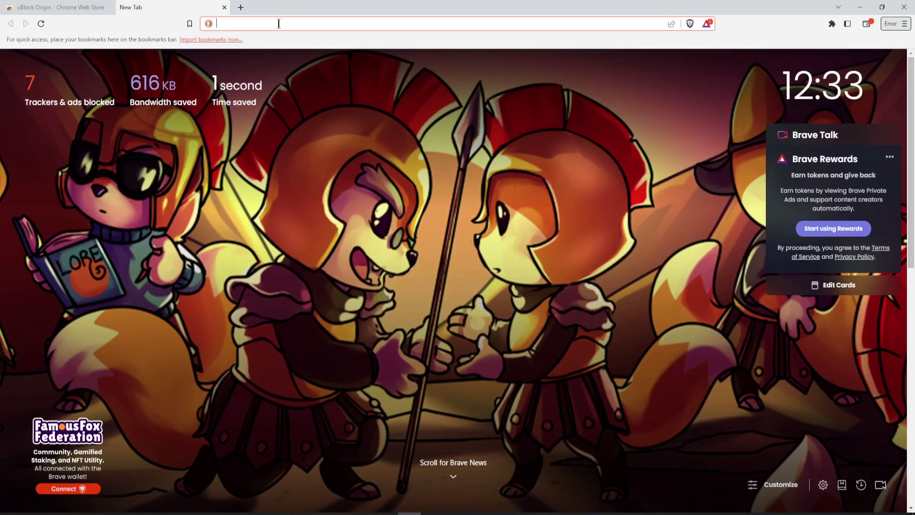
type("nine new")
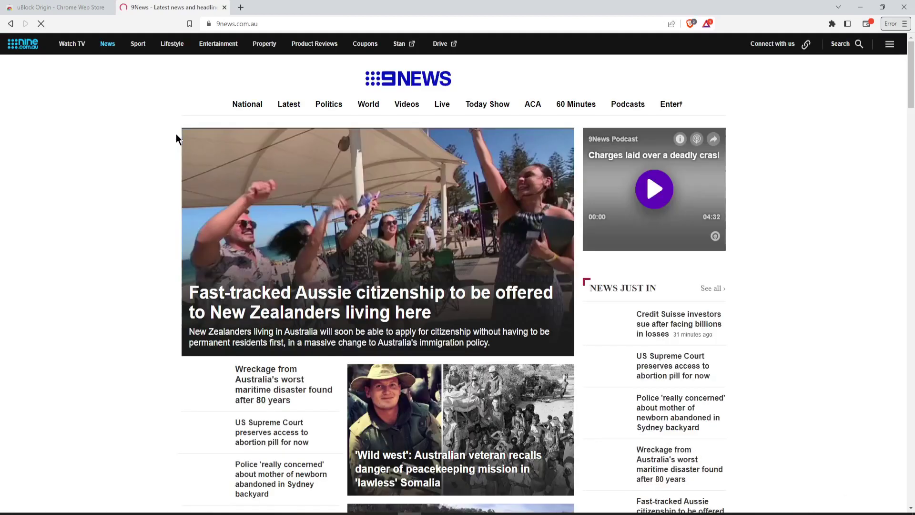
Pin uBlock Origin to the toolbar from the Extensions menu
left_click(833, 26)
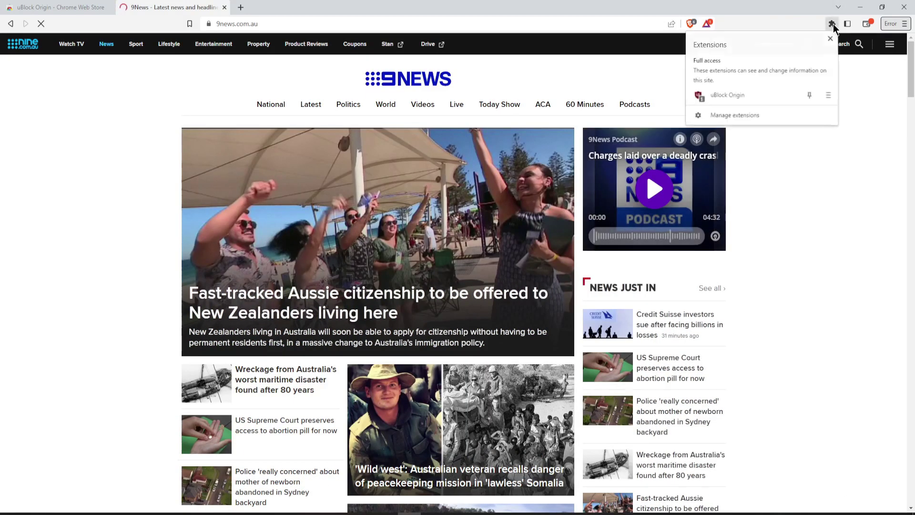
left_click(810, 96)
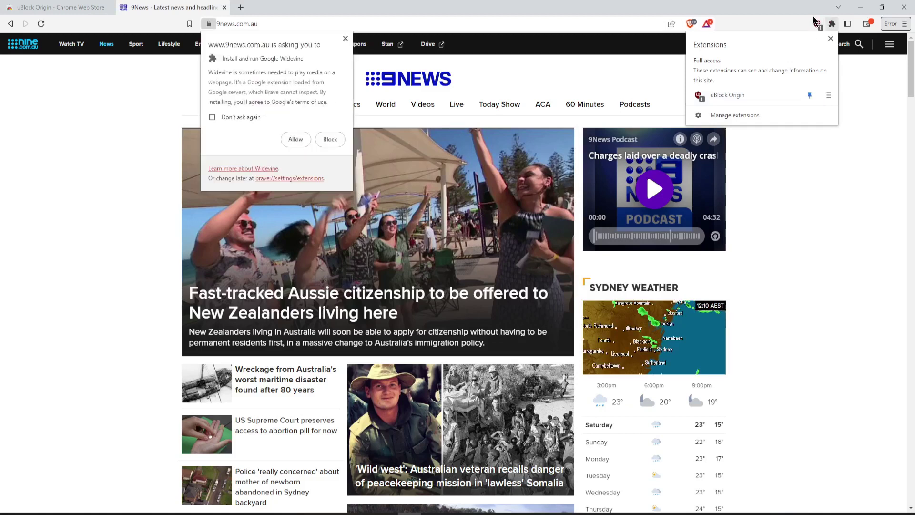
left_click(748, 6)
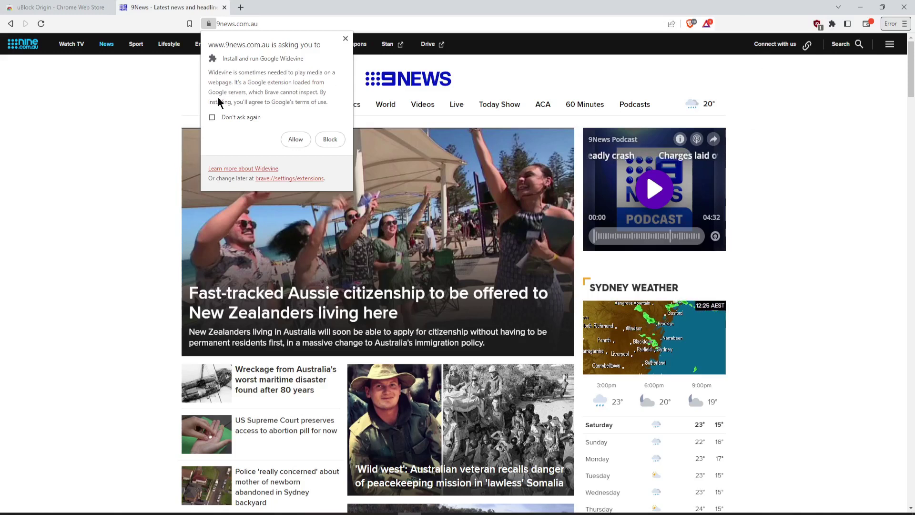
Block the Widevine request and check uBlock Origin's blocking stats on 9news
left_click(333, 139)
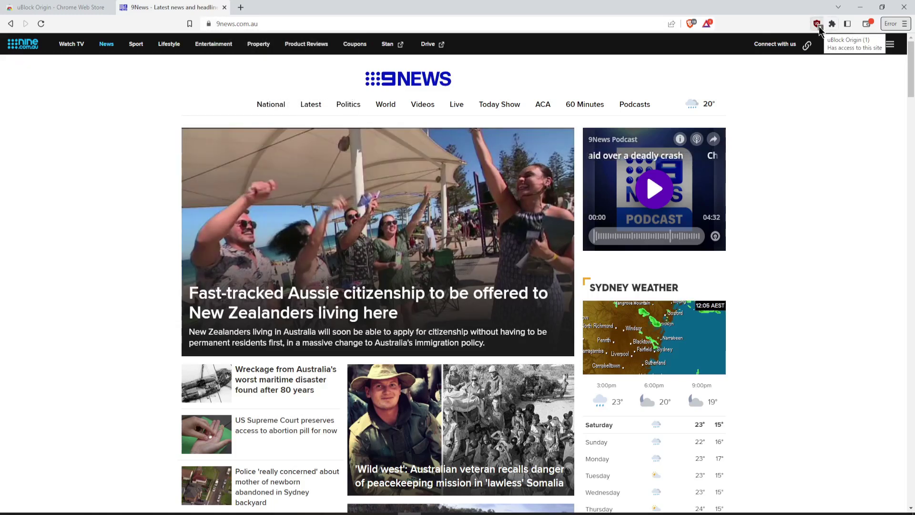
left_click(818, 24)
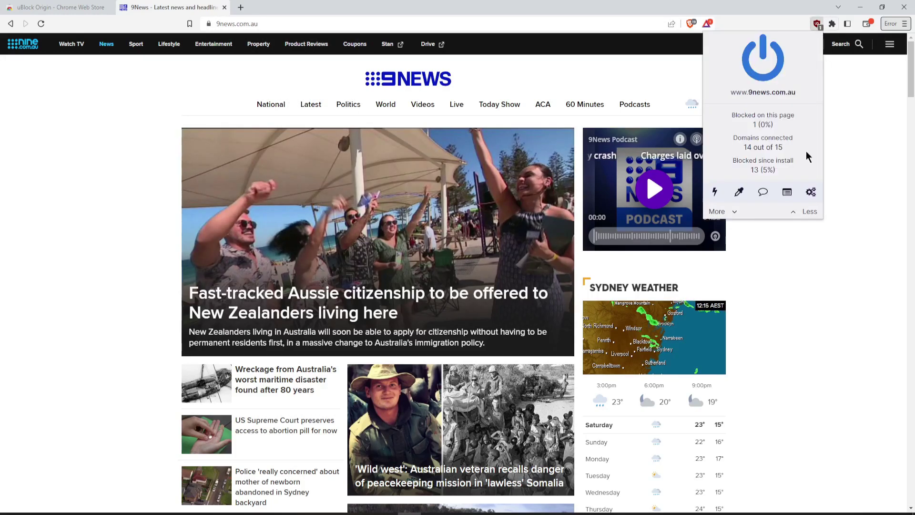
left_click(752, 355)
scroll(286, 257, "down", 4)
scroll(274, 264, "down", 12)
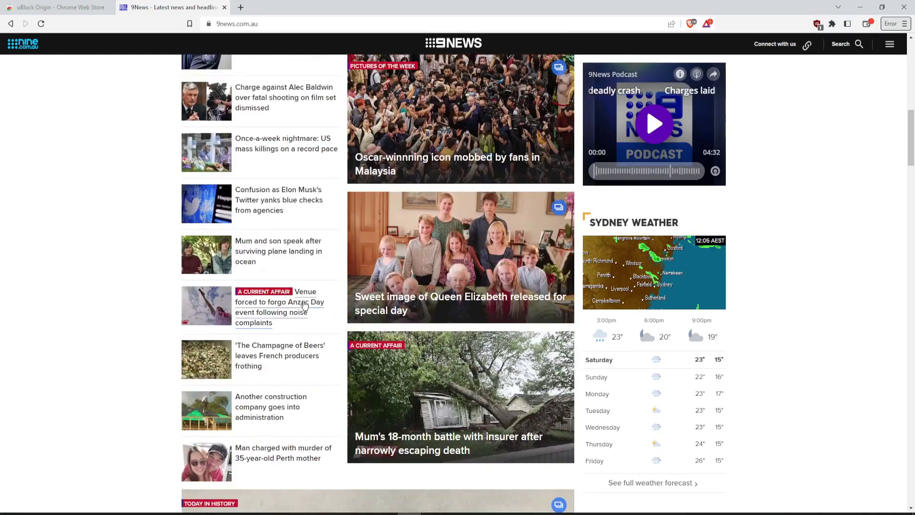
scroll(304, 306, "up", 15)
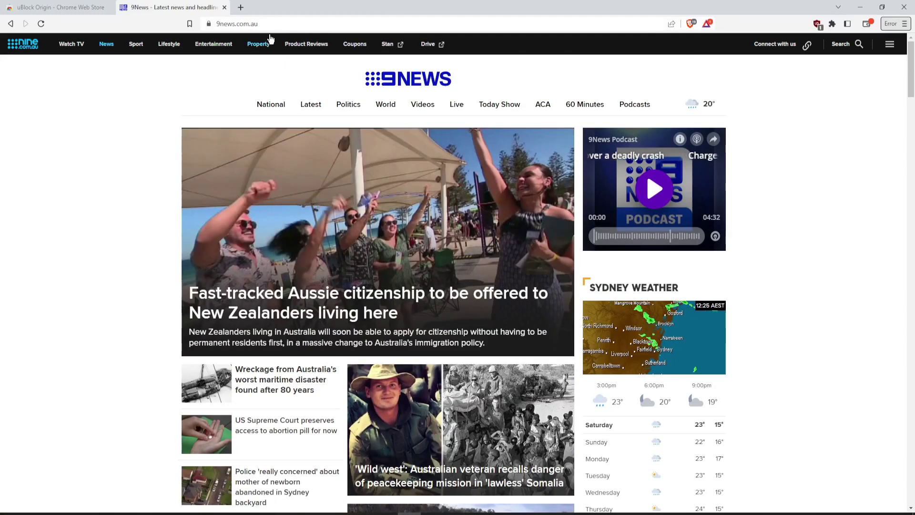
left_click(269, 24)
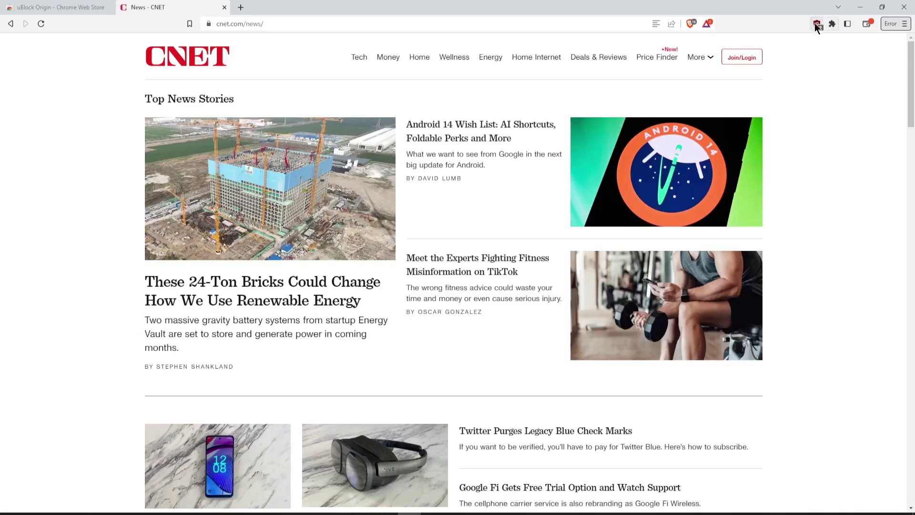
Search DuckDuckGo for 'hiking shoes' from the CNET tab's address bar
left_click(299, 24)
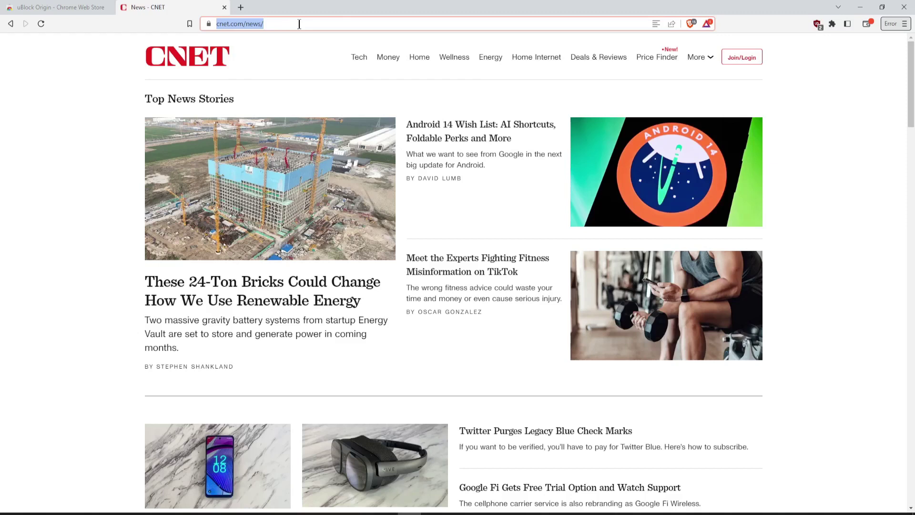
type("hiking shoes")
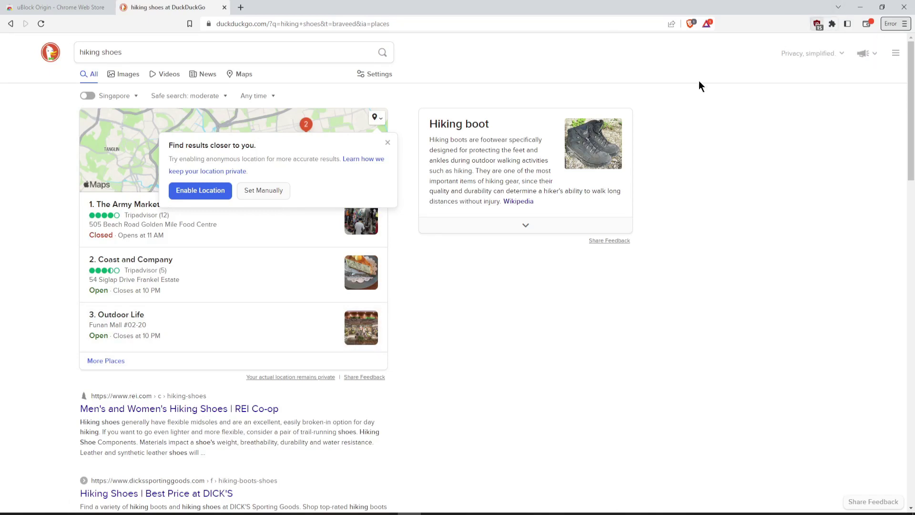
Turn off uBlock Origin for DuckDuckGo and reload the hiking shoes results without blocking
left_click(817, 24)
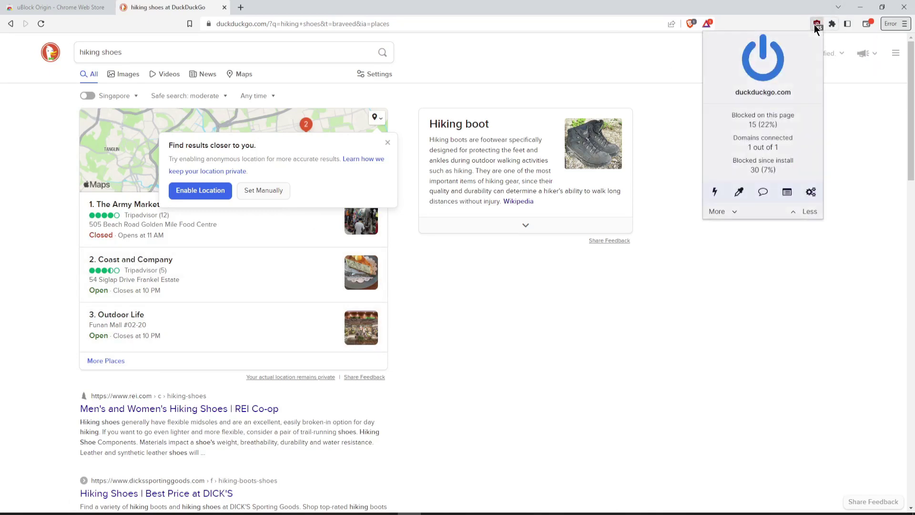
left_click(762, 58)
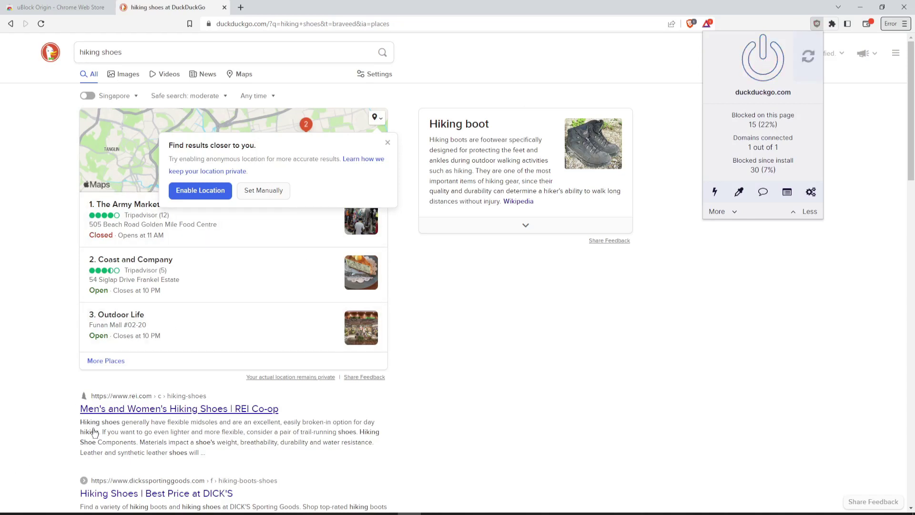
left_click(40, 24)
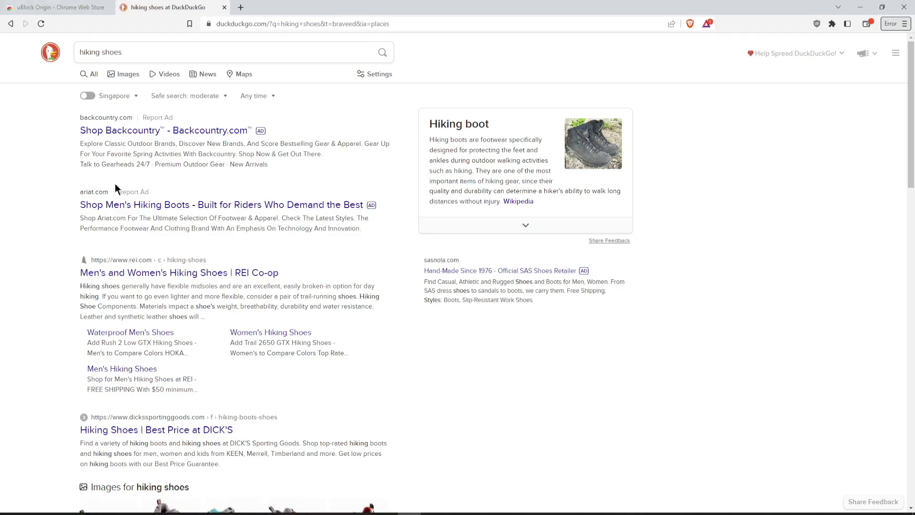
Review the unblocked results, then turn uBlock Origin back on and reload the page
scroll(280, 296, "down", 4)
scroll(255, 300, "up", 4)
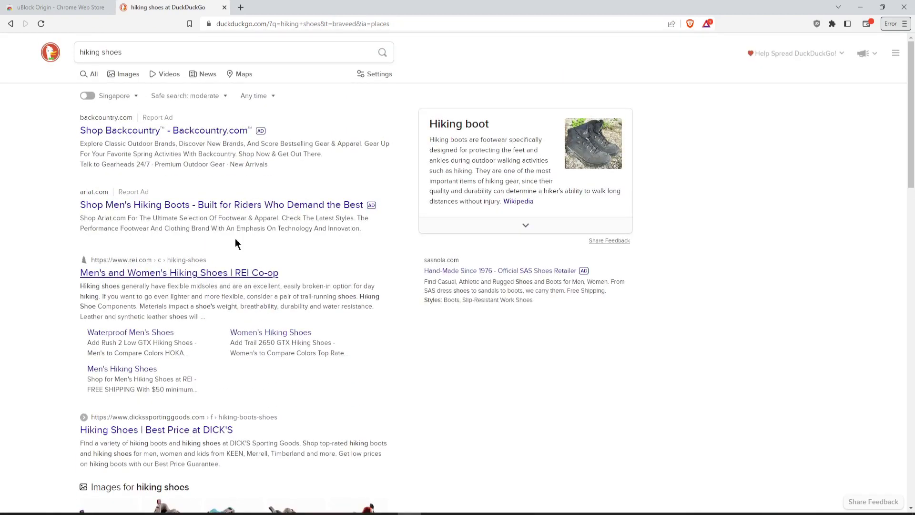
scroll(235, 231, "down", 10)
scroll(232, 238, "up", 10)
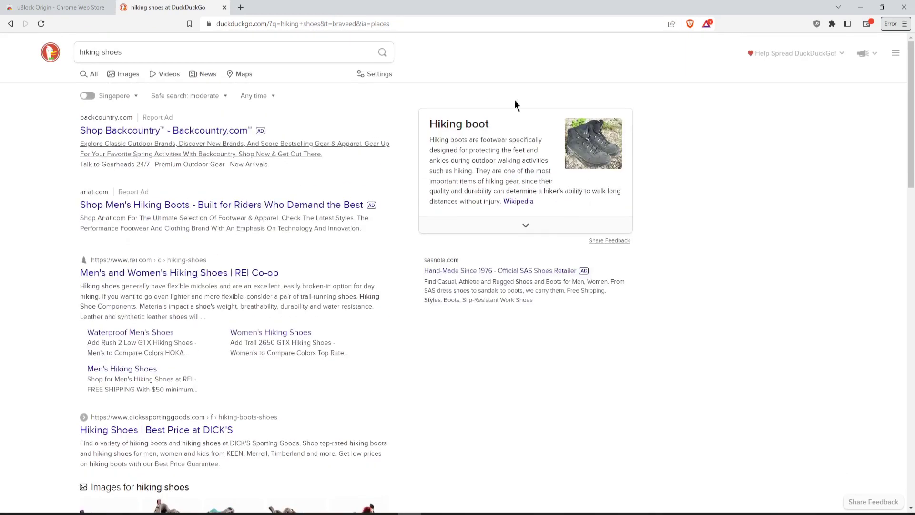
left_click(815, 23)
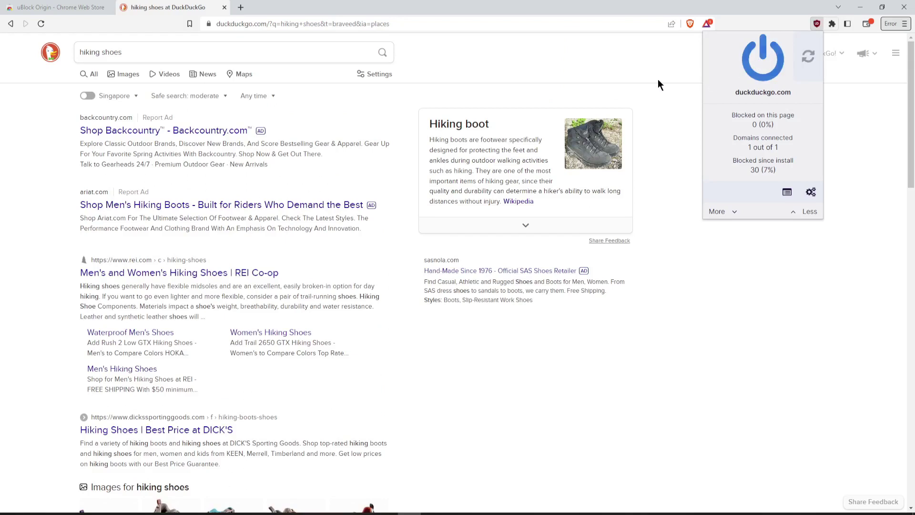
left_click(810, 58)
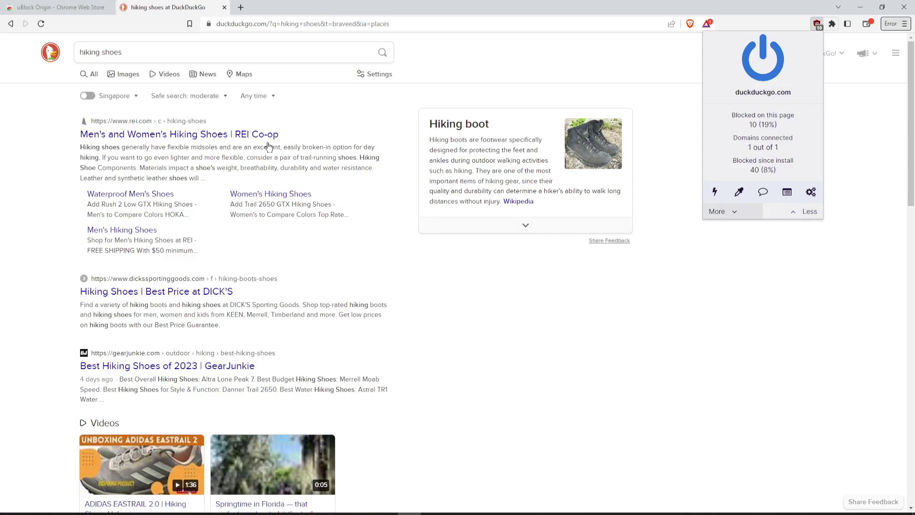
Show the hiking shoes video results and watch the first video on YouTube
left_click(553, 333)
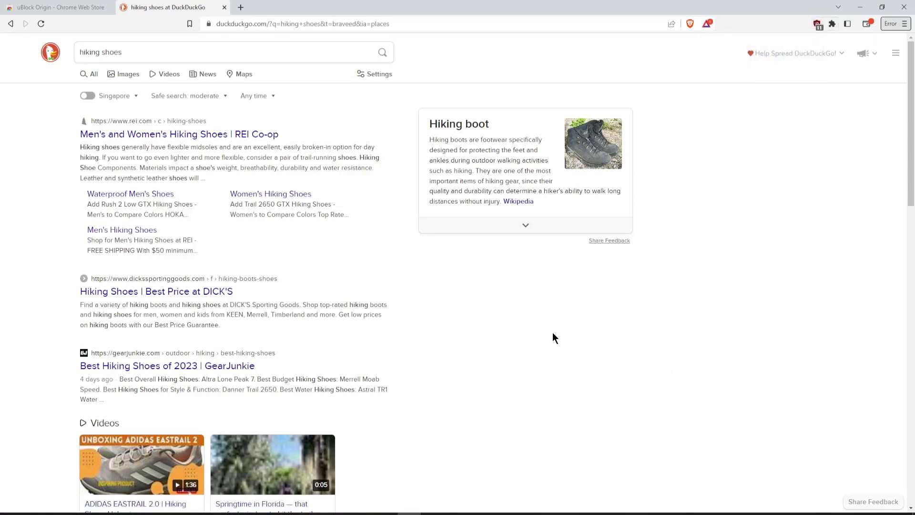
left_click(167, 75)
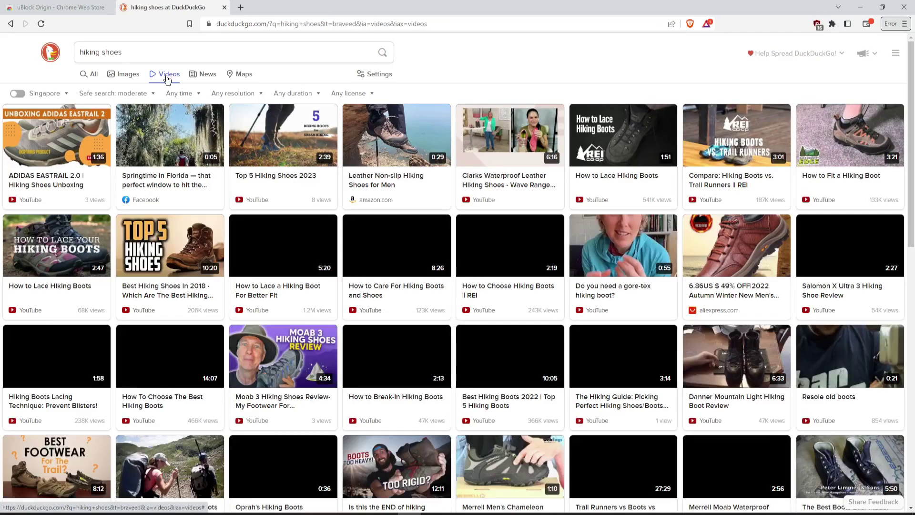
left_click(46, 144)
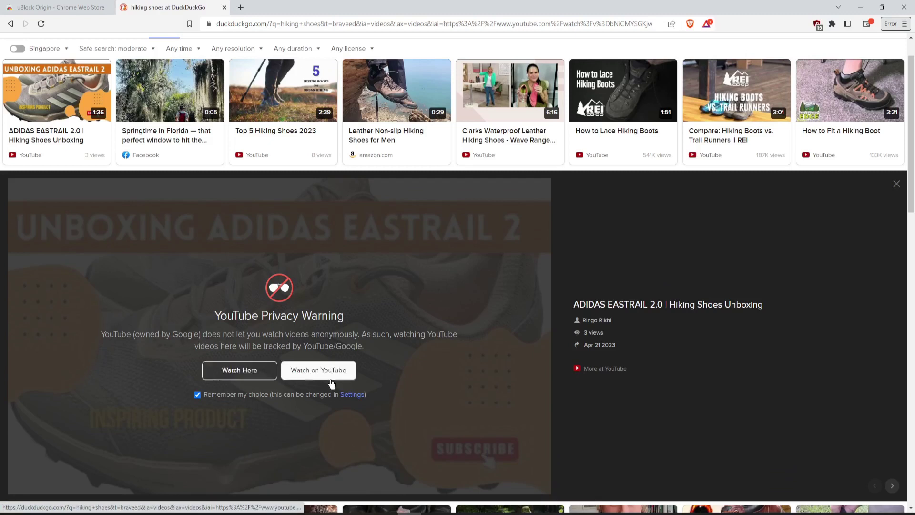
left_click(318, 370)
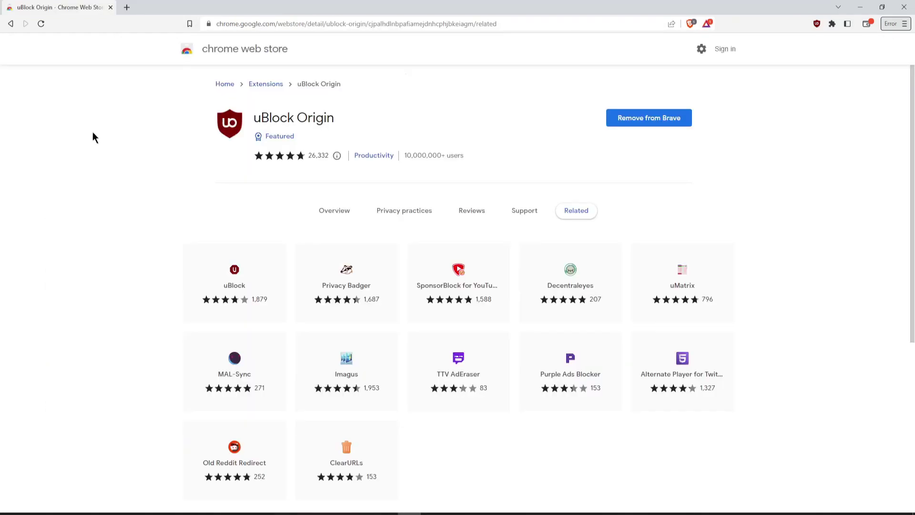
Search the Chrome Web Store for 'privacy badger' and open its extension page
left_click(227, 53)
left_click(241, 86)
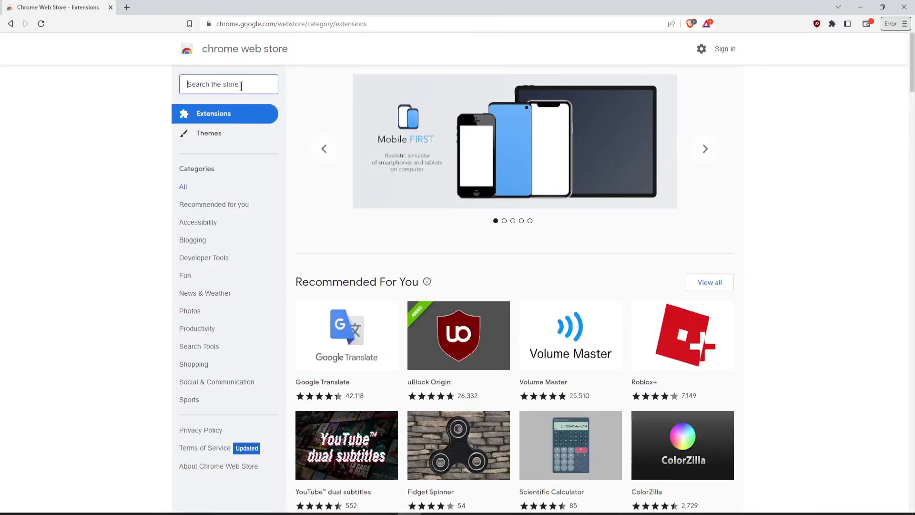
type("privacy ba")
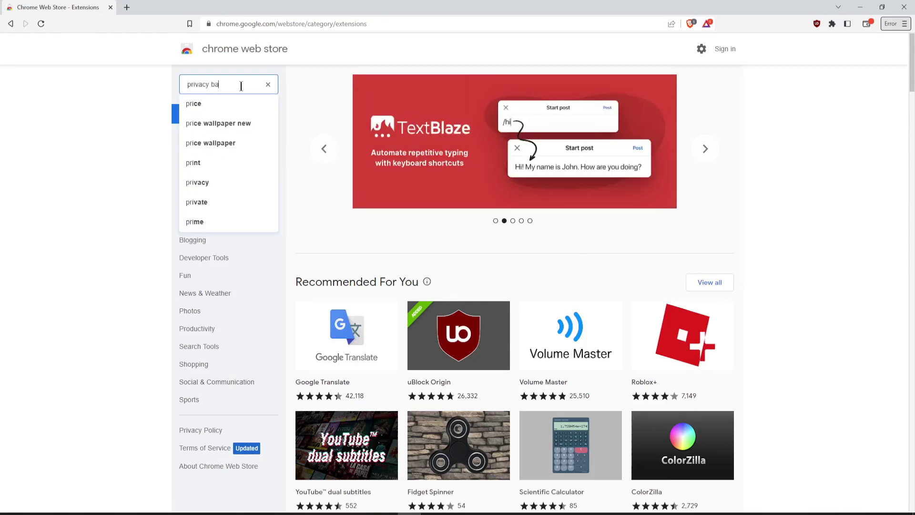
type("dger")
key("Return")
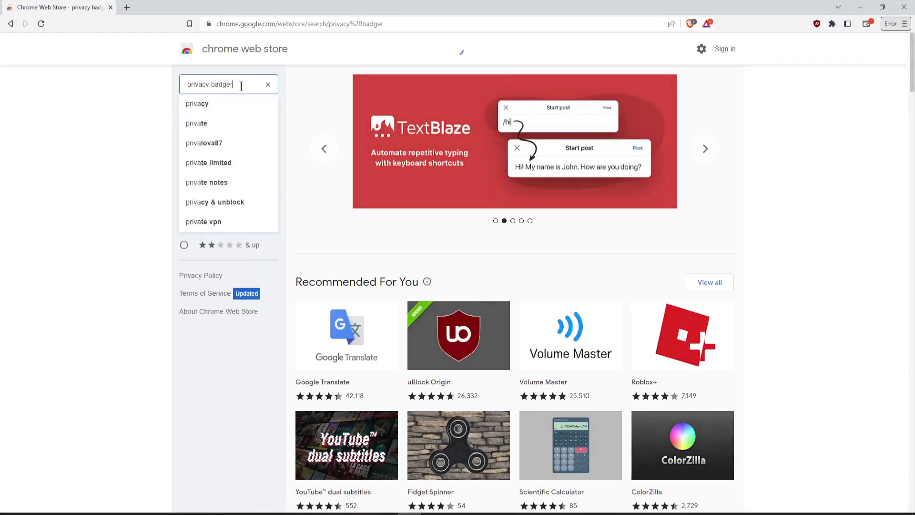
left_click(484, 165)
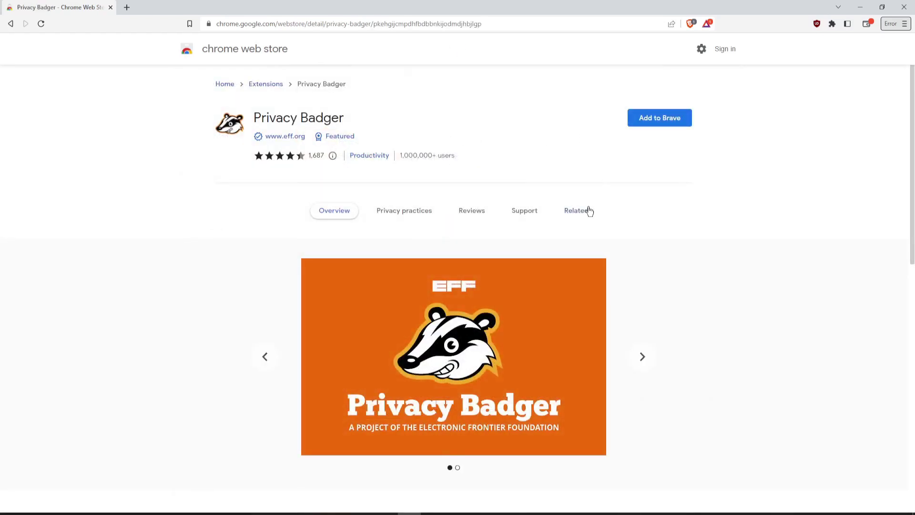
Review the Privacy Badger listing, then add it to Brave and confirm the installation
scroll(394, 262, "down", 4)
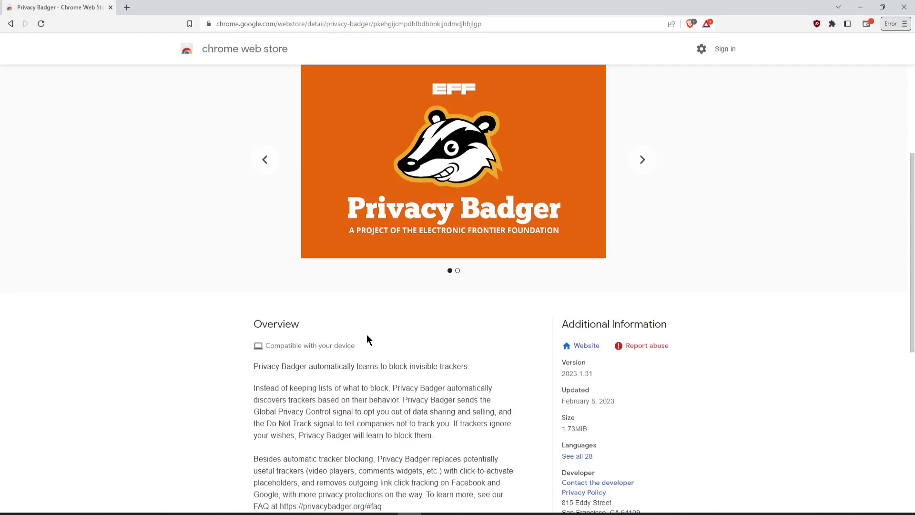
scroll(367, 338, "up", 2)
scroll(367, 339, "down", 1)
scroll(367, 339, "down", 4)
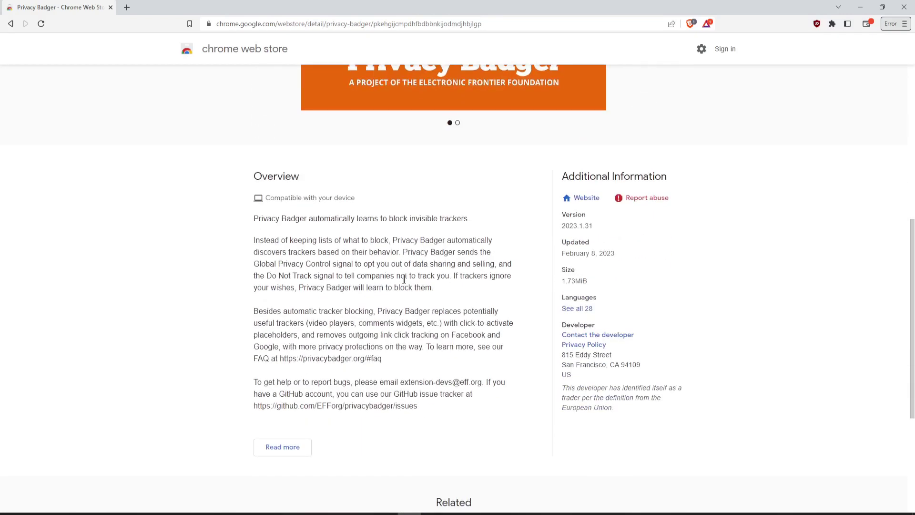
scroll(404, 279, "up", 7)
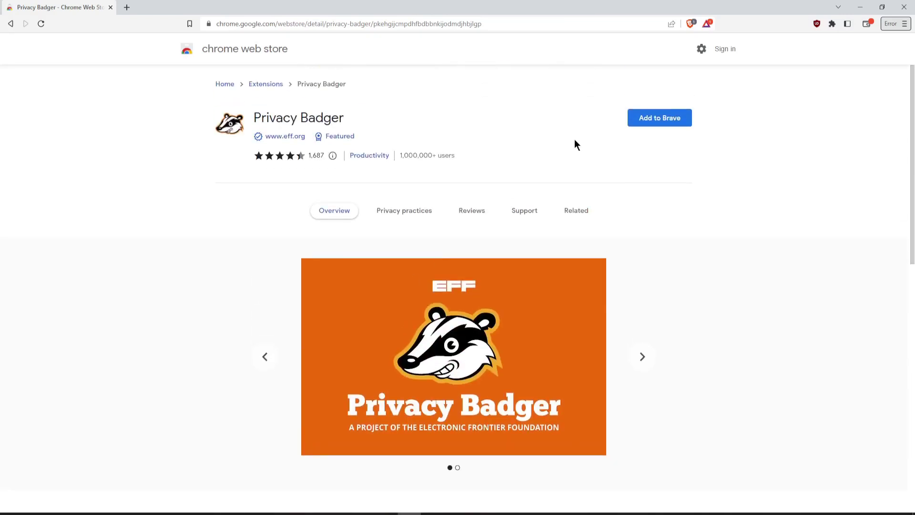
left_click(653, 118)
left_click(469, 137)
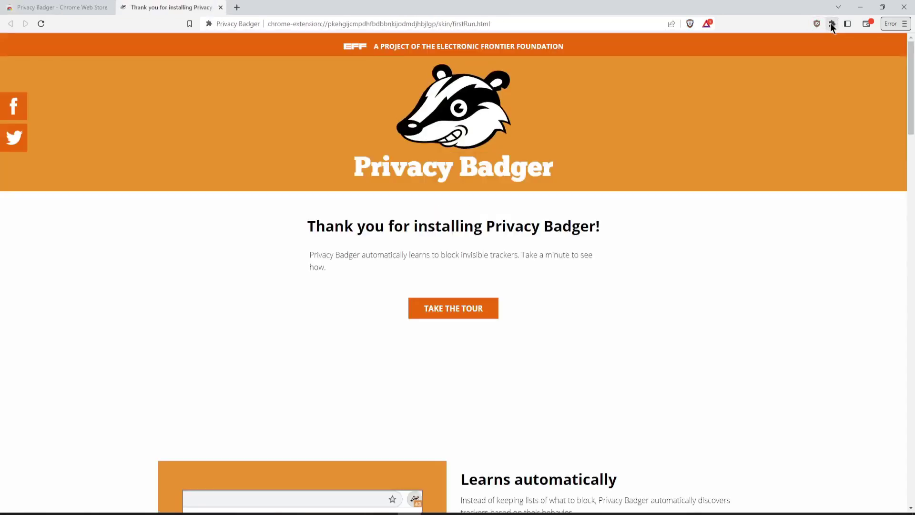
Unpin uBlock Origin from Brave's toolbar using the extensions menu
left_click(831, 24)
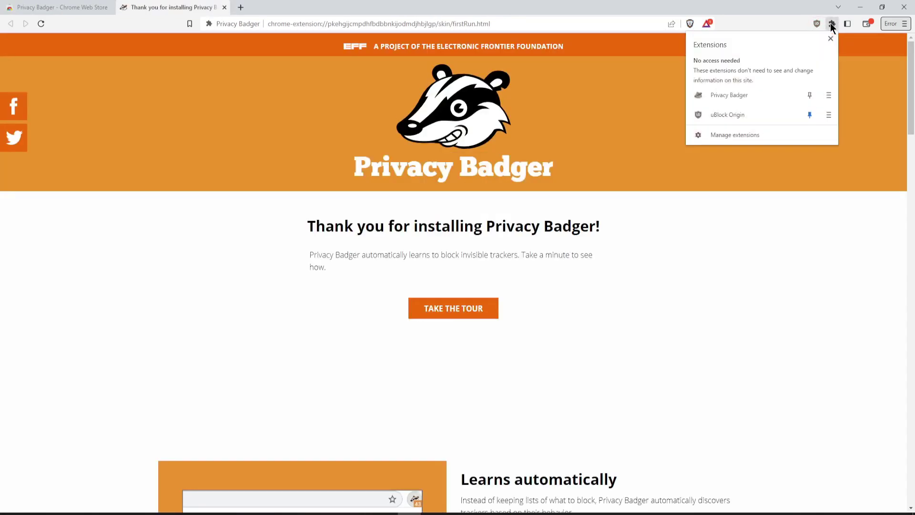
left_click(809, 115)
left_click(762, 71)
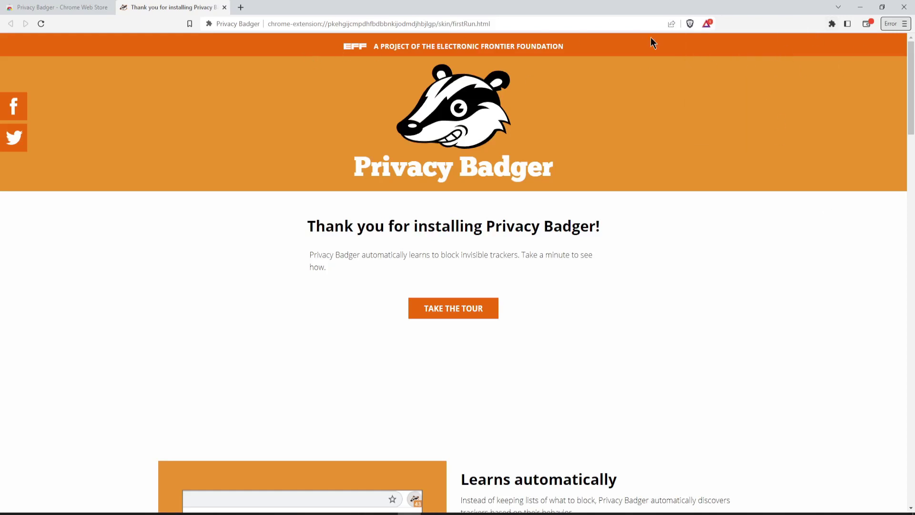
Read through the Privacy Badger welcome page, then return to its store listing
scroll(464, 252, "down", 7)
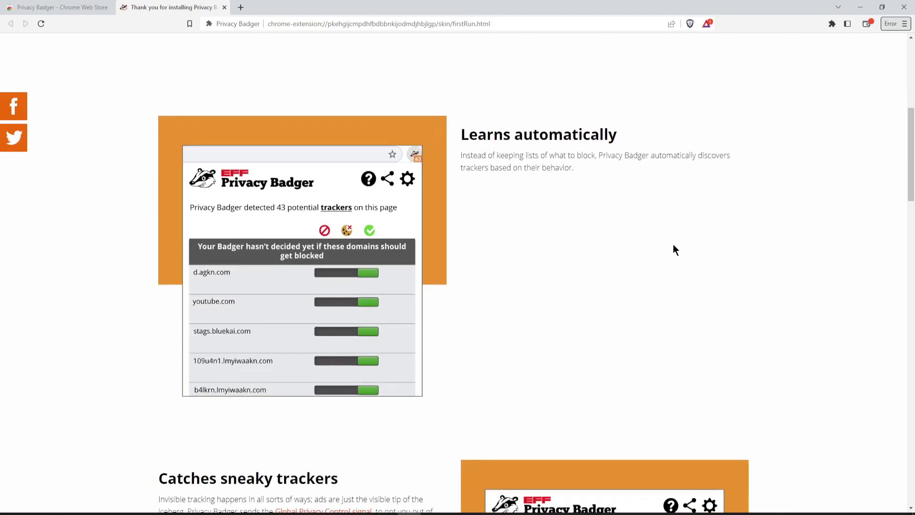
scroll(673, 249, "down", 7)
scroll(428, 350, "down", 2)
scroll(439, 341, "up", 15)
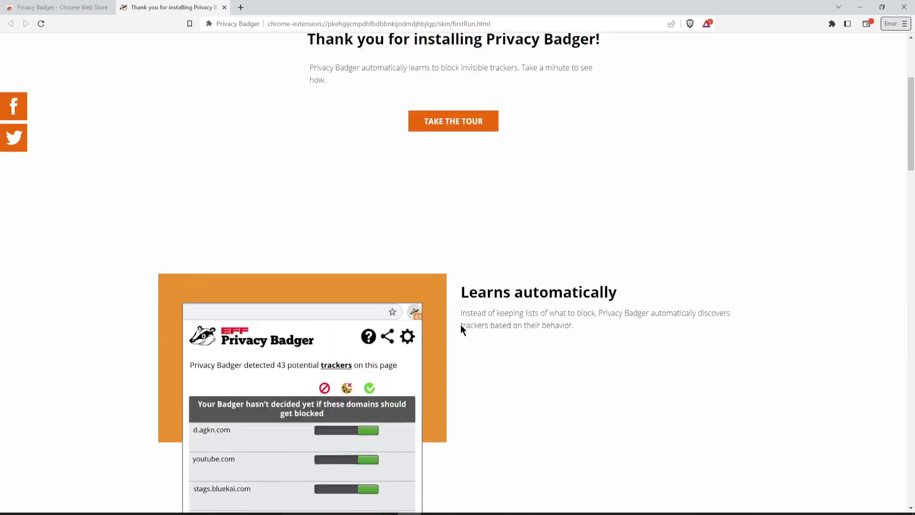
scroll(461, 324, "up", 3)
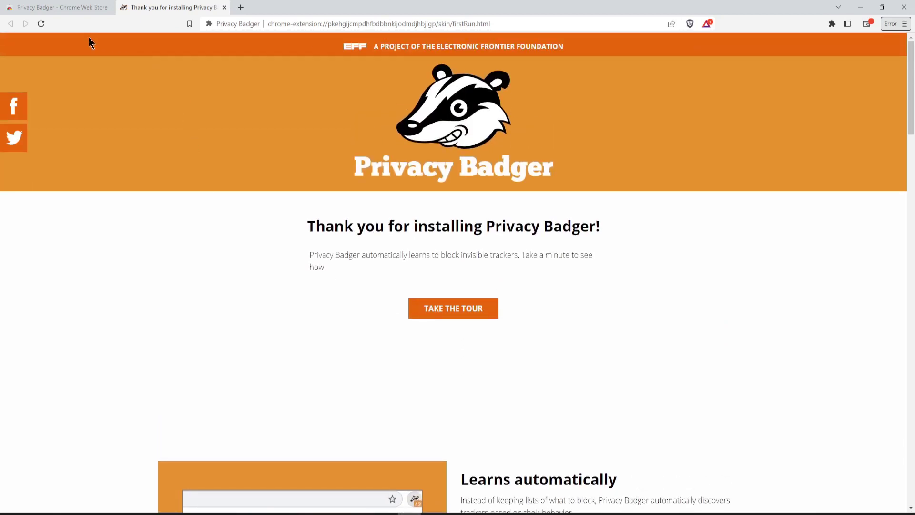
left_click(74, 10)
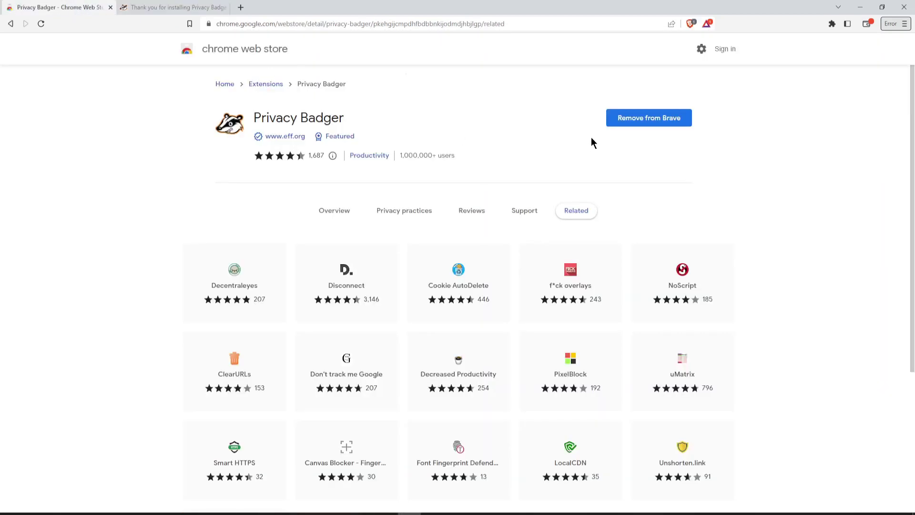
Search the Chrome Web Store for 'containers', then switch back to the Privacy Badger welcome tab
left_click(248, 52)
left_click(214, 85)
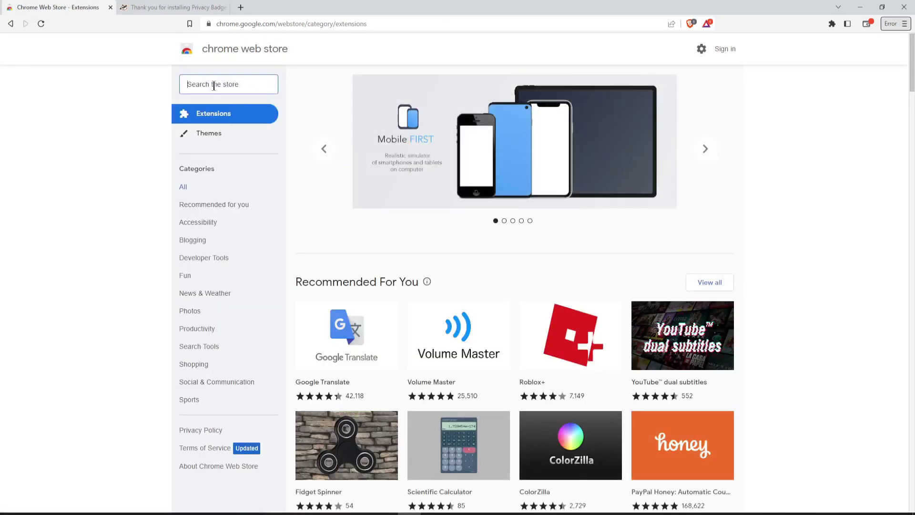
type("containers")
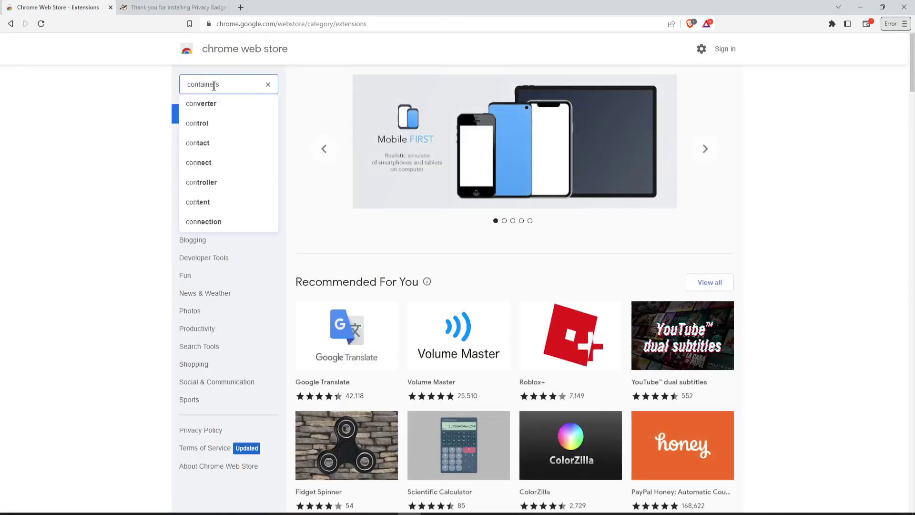
key("Return")
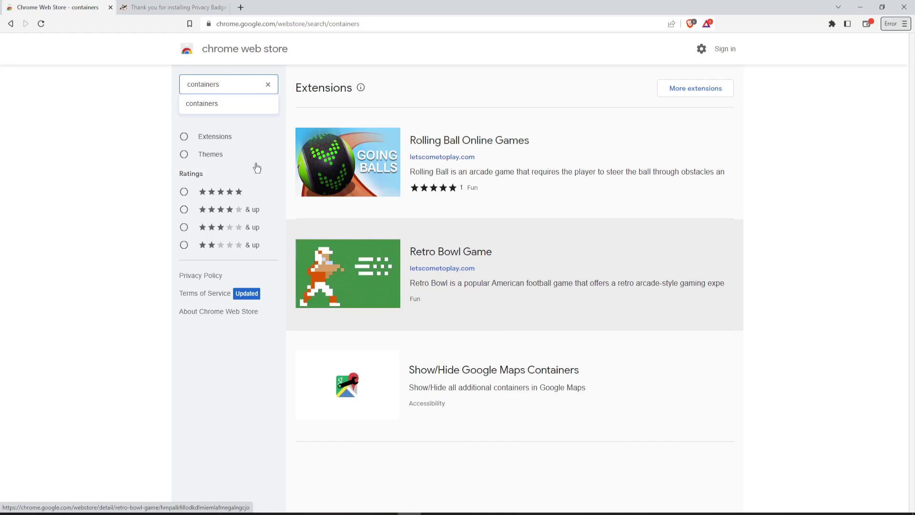
left_click(166, 12)
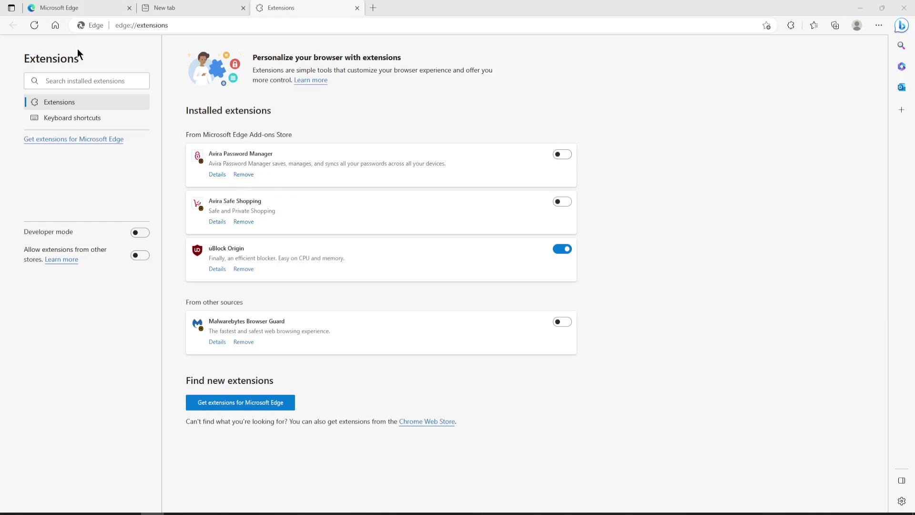
Remove Avira Password Manager from Edge's Extensions page
left_click(243, 174)
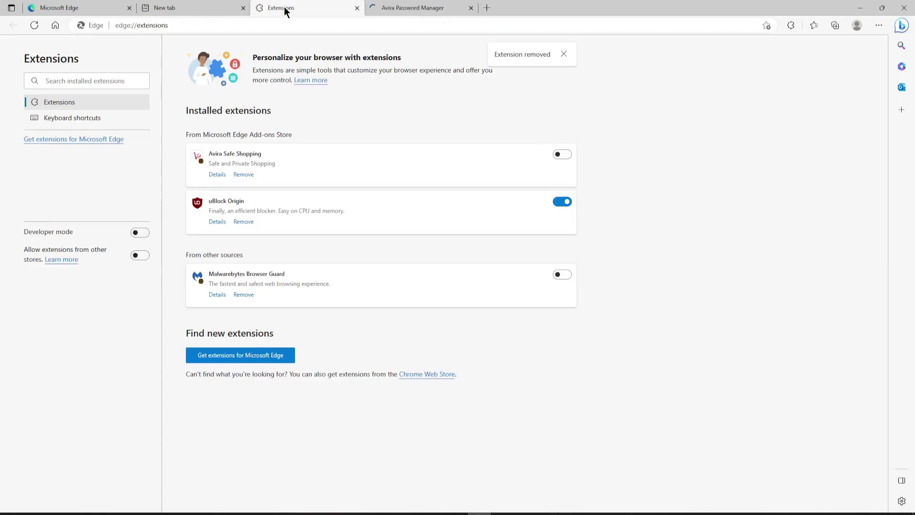
Remove Avira Safe Shopping from Edge, also reporting it for abuse
left_click(243, 174)
left_click(662, 68)
left_click(737, 95)
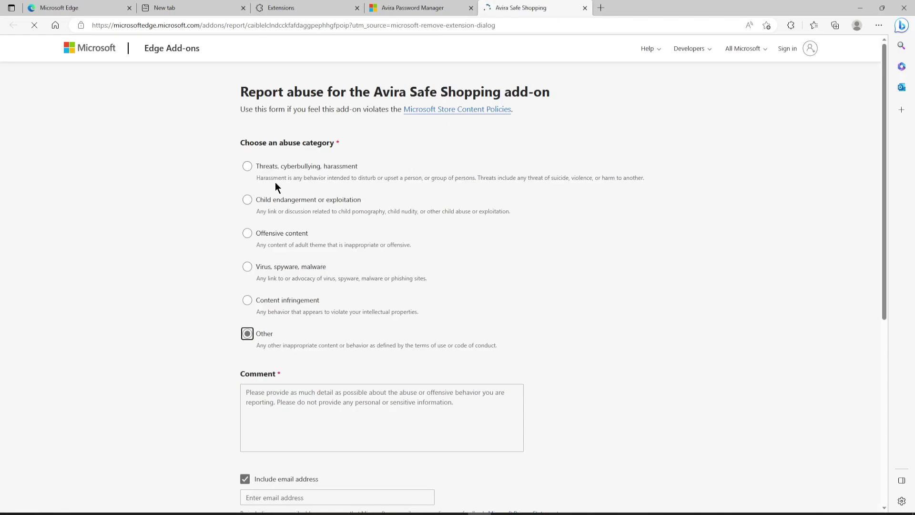
Report Avira Password Manager as Content infringement, commenting that it was not installed by the user
left_click(418, 7)
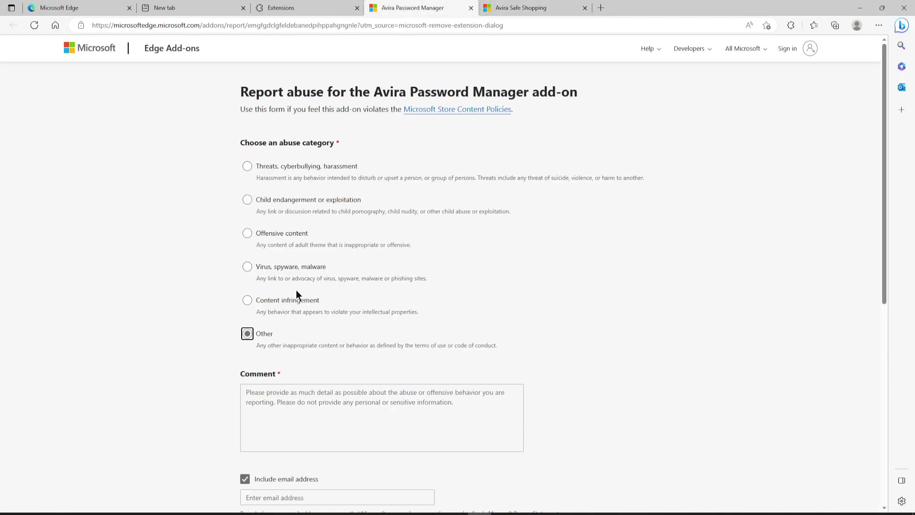
left_click(248, 301)
left_click(384, 409)
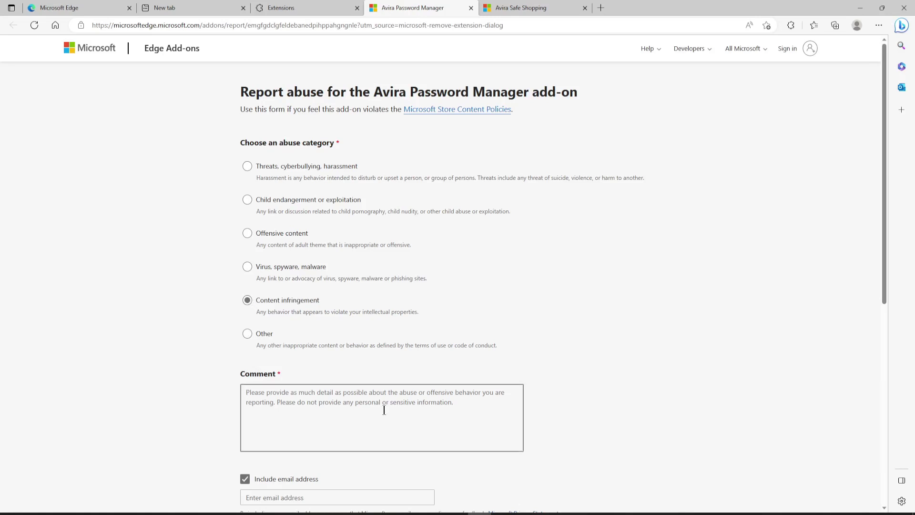
type("Was not insalled by me")
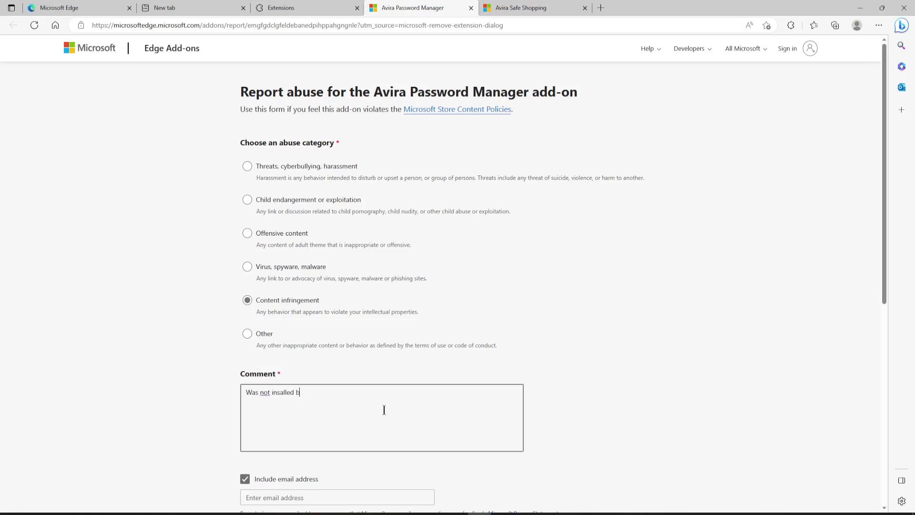